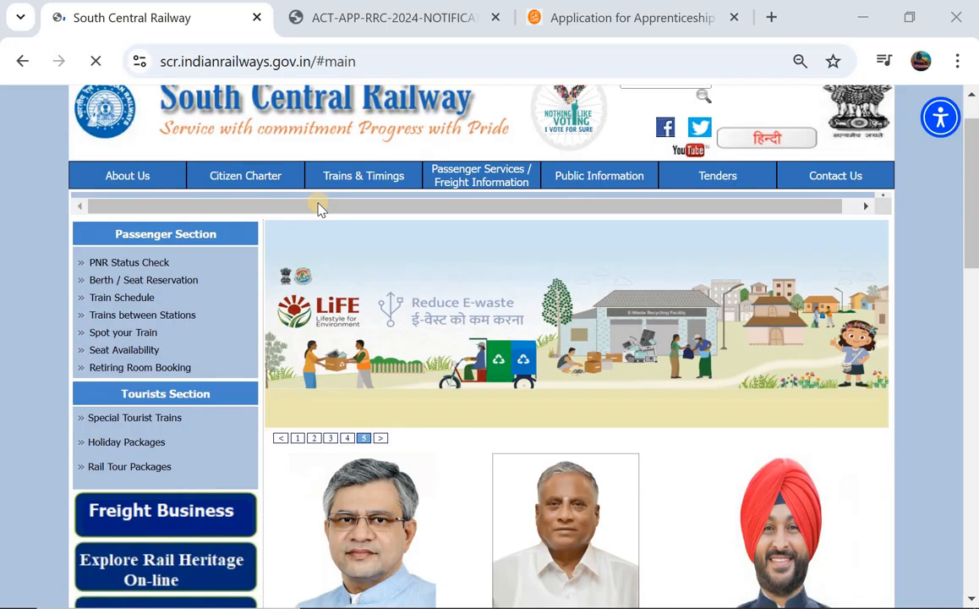
Look over the South Central Railway home page, including its passenger links and the content below the banner
{"action": "scroll", "coordinate": [319, 204], "scroll_direction": "up", "scroll_amount": 1}
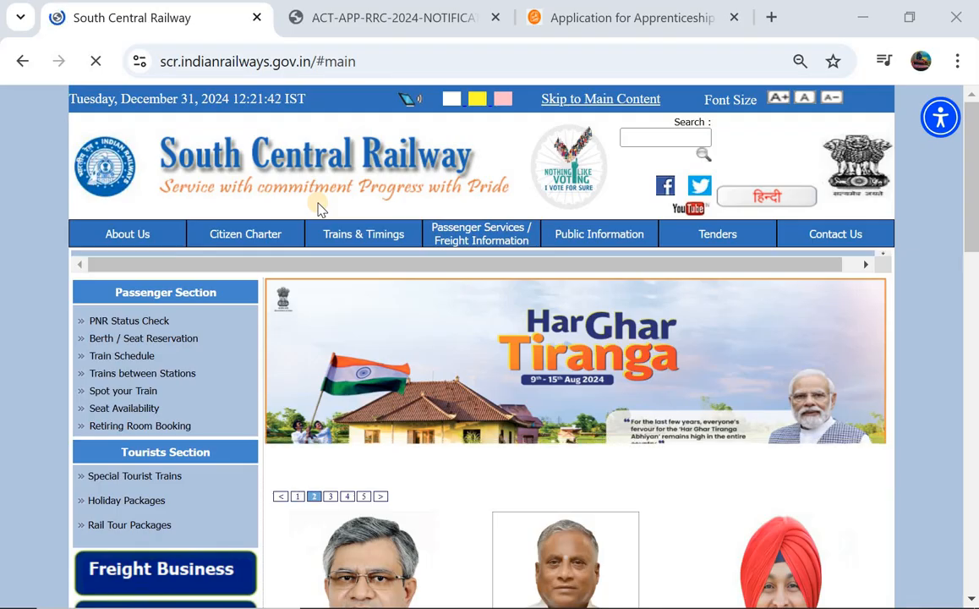
{"action": "scroll", "coordinate": [343, 181], "scroll_direction": "down", "scroll_amount": 2}
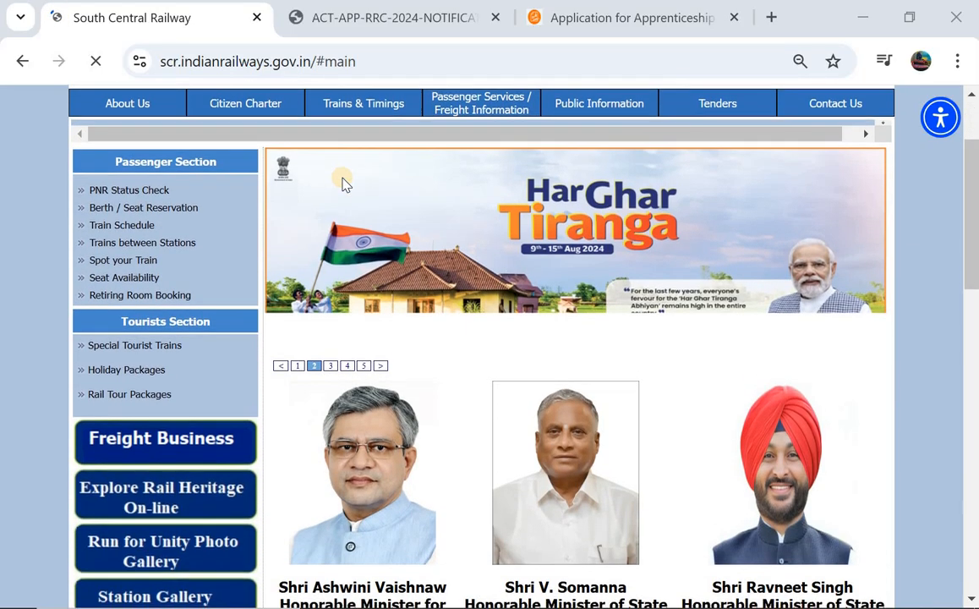
{"action": "scroll", "coordinate": [344, 181], "scroll_direction": "down", "scroll_amount": 1}
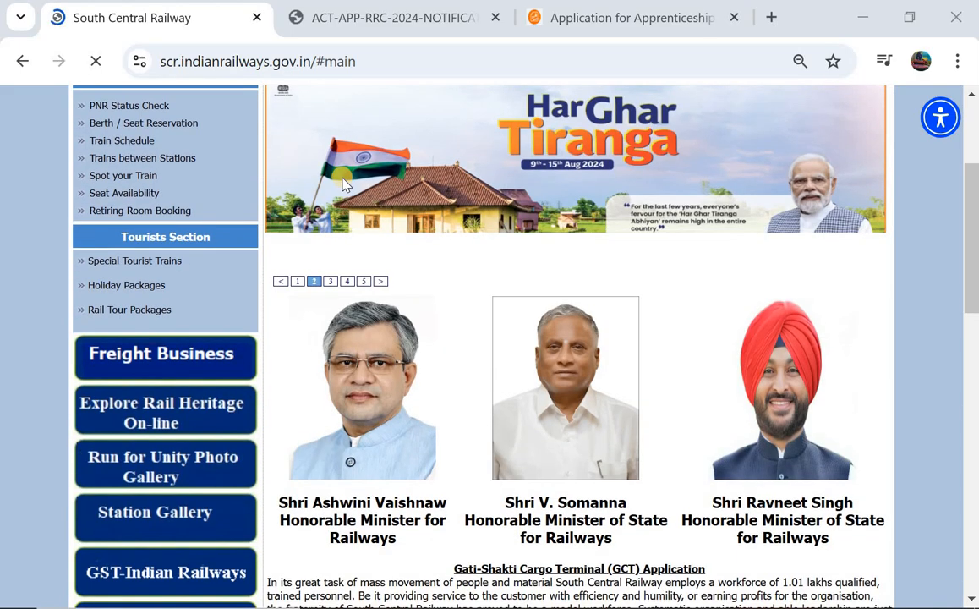
{"action": "scroll", "coordinate": [343, 181], "scroll_direction": "down", "scroll_amount": 1}
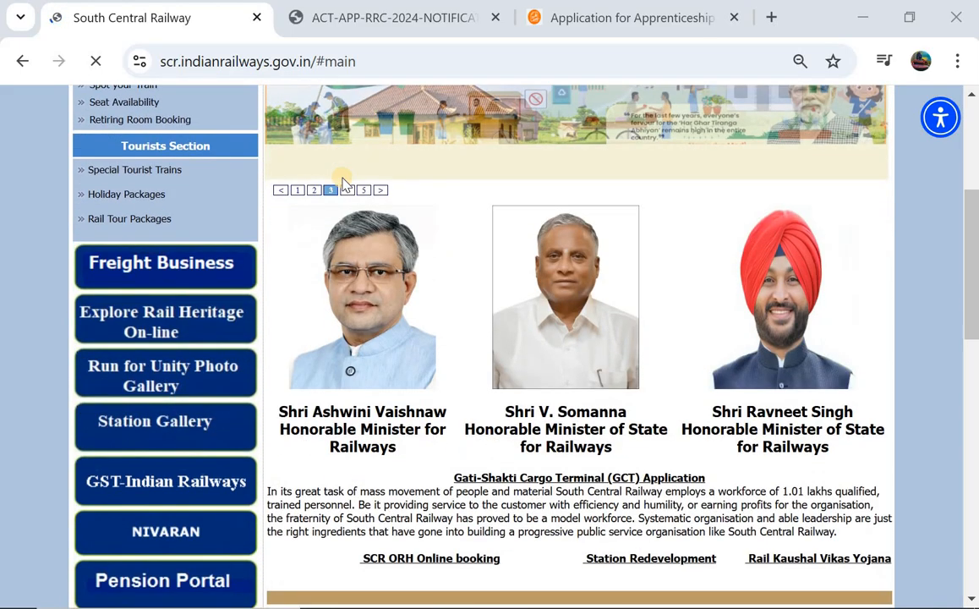
{"action": "scroll", "coordinate": [344, 181], "scroll_direction": "up", "scroll_amount": 4}
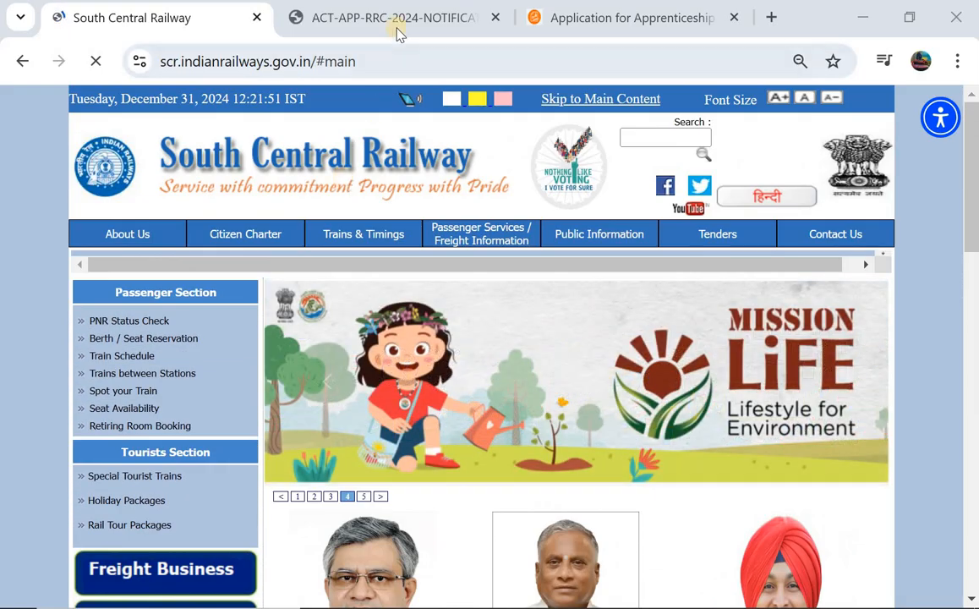
Open the ACT-APP-RRC-2024 notification PDF and review the application dates, eligible districts and railway training establishments
{"action": "left_click", "coordinate": [399, 26]}
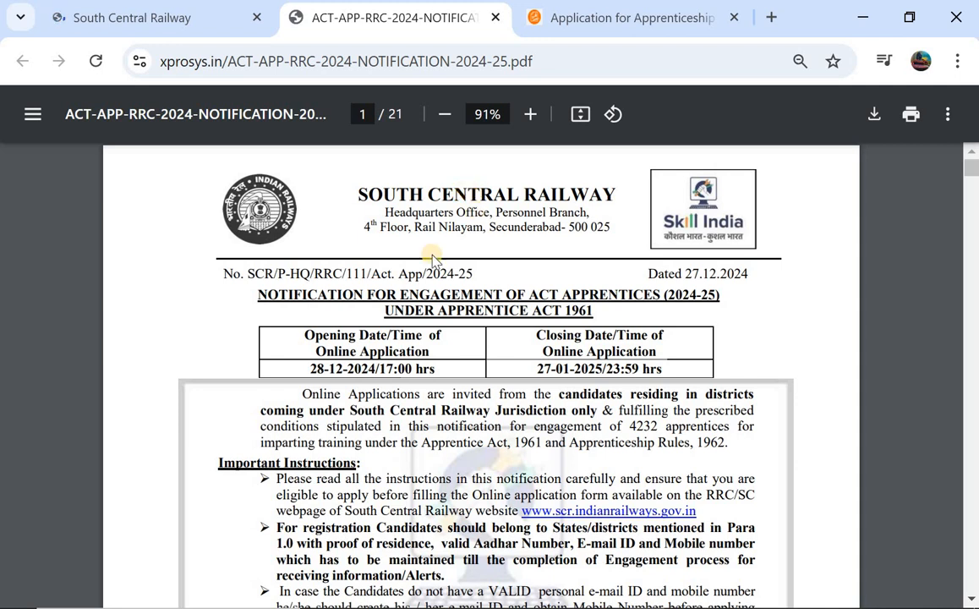
{"action": "scroll", "coordinate": [415, 255], "scroll_direction": "down", "scroll_amount": 1}
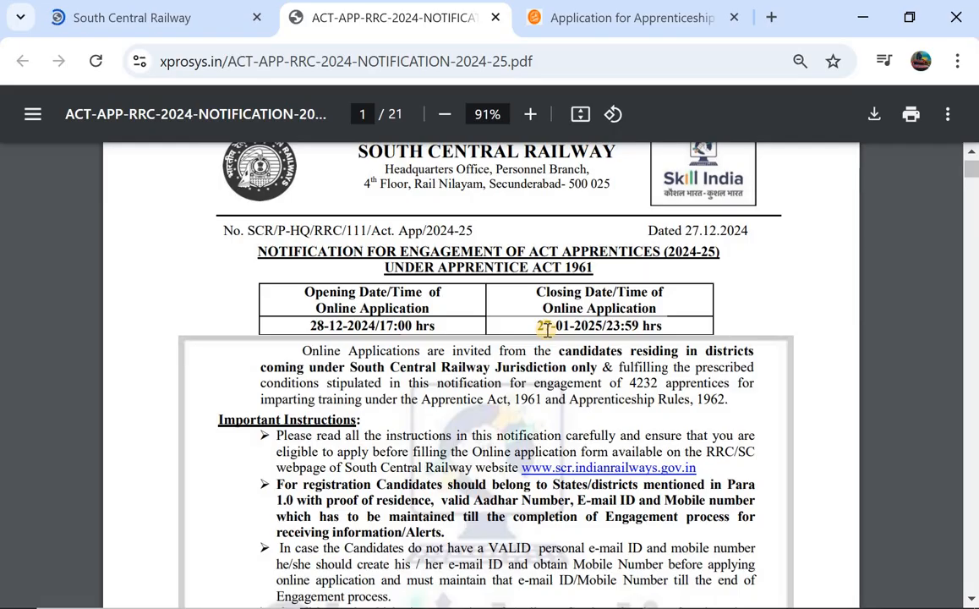
{"action": "scroll", "coordinate": [547, 330], "scroll_direction": "down", "scroll_amount": 3}
{"action": "scroll", "coordinate": [548, 330], "scroll_direction": "down", "scroll_amount": 6}
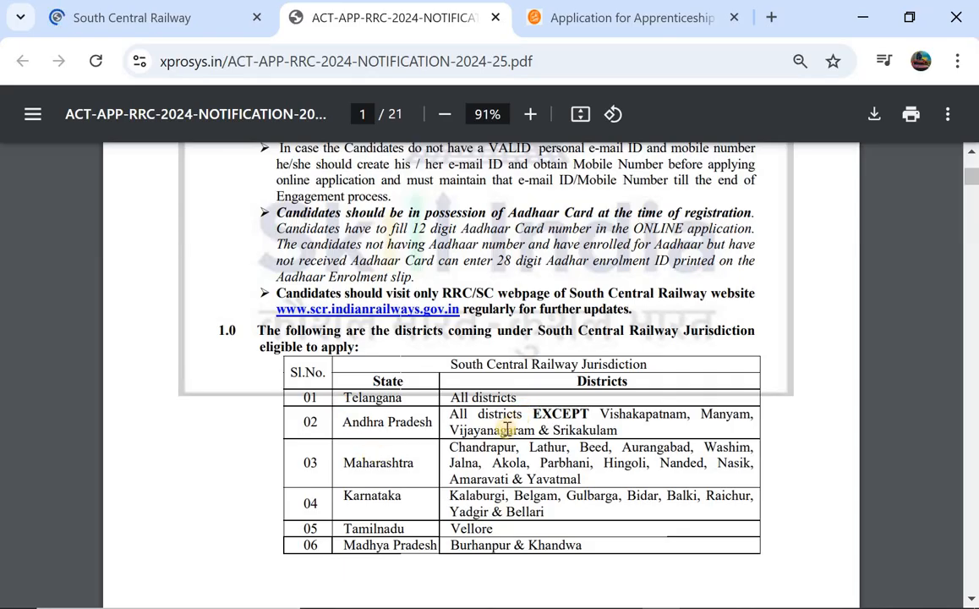
{"action": "scroll", "coordinate": [505, 429], "scroll_direction": "down", "scroll_amount": 5}
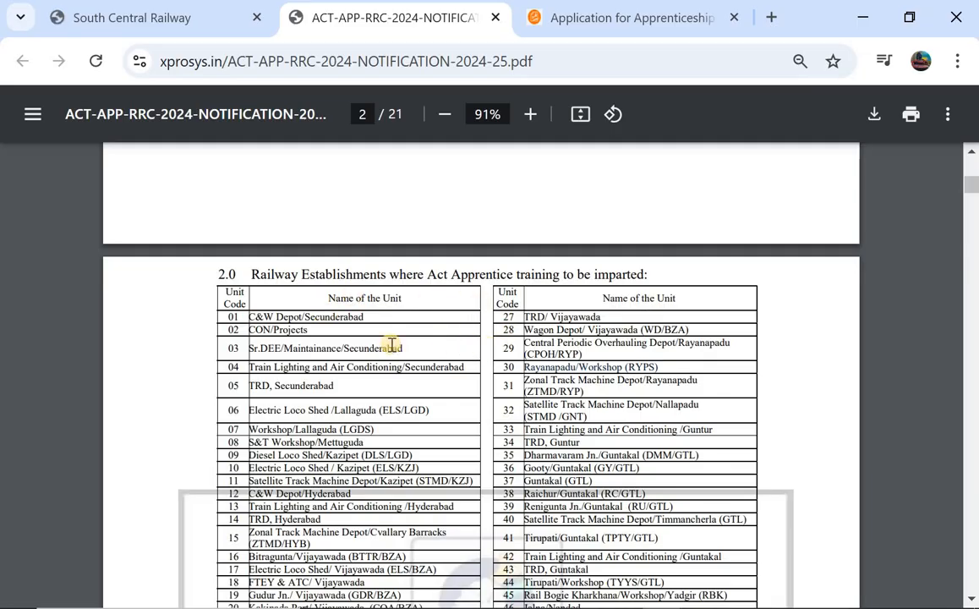
{"action": "scroll", "coordinate": [392, 345], "scroll_direction": "down", "scroll_amount": 1}
{"action": "scroll", "coordinate": [602, 324], "scroll_direction": "down", "scroll_amount": 3}
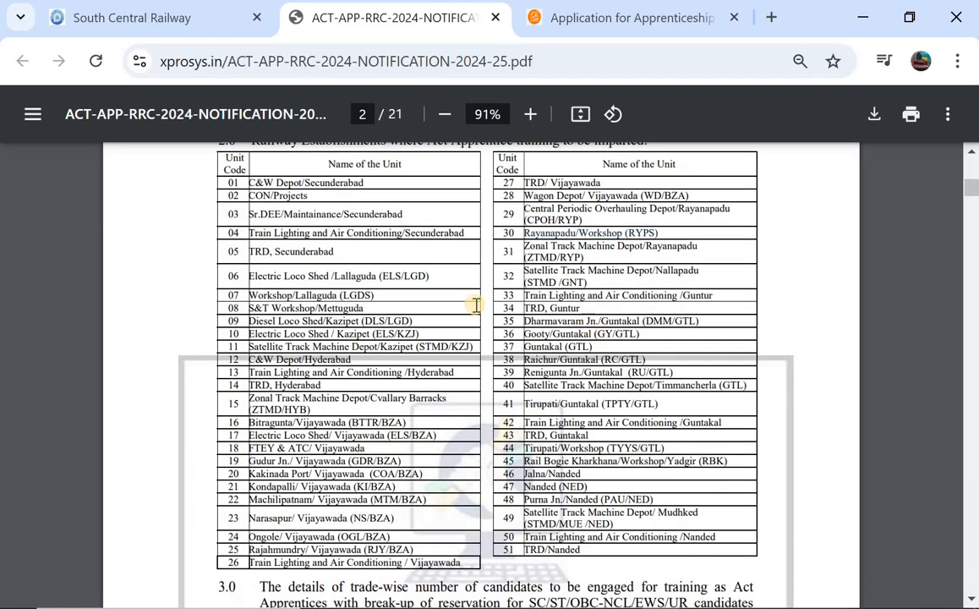
Examine the trade-wise vacancy table in section 3.0 of the notification and highlight its overall grand total
{"action": "scroll", "coordinate": [552, 282], "scroll_direction": "down", "scroll_amount": 9}
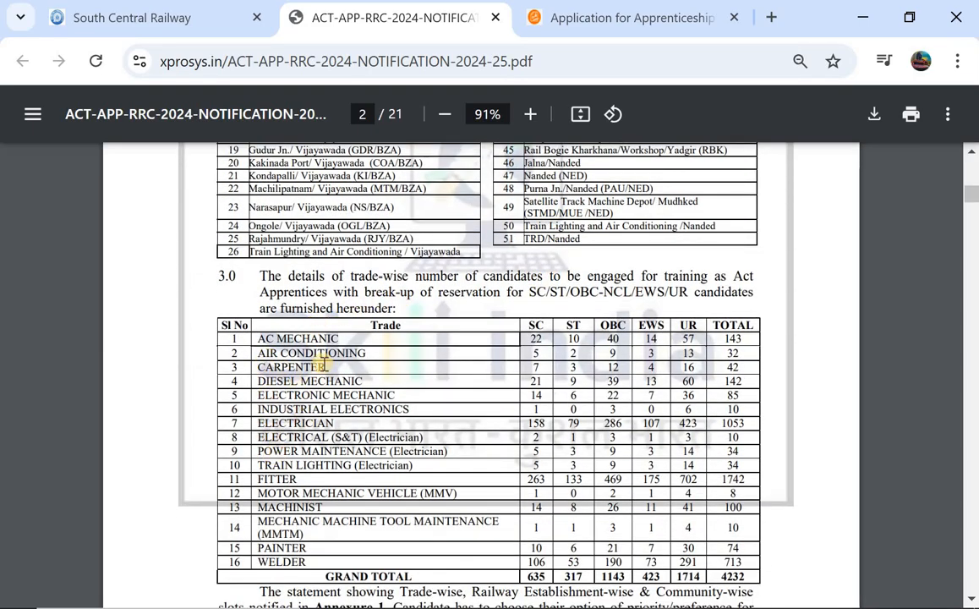
{"action": "scroll", "coordinate": [415, 350], "scroll_direction": "down", "scroll_amount": 1}
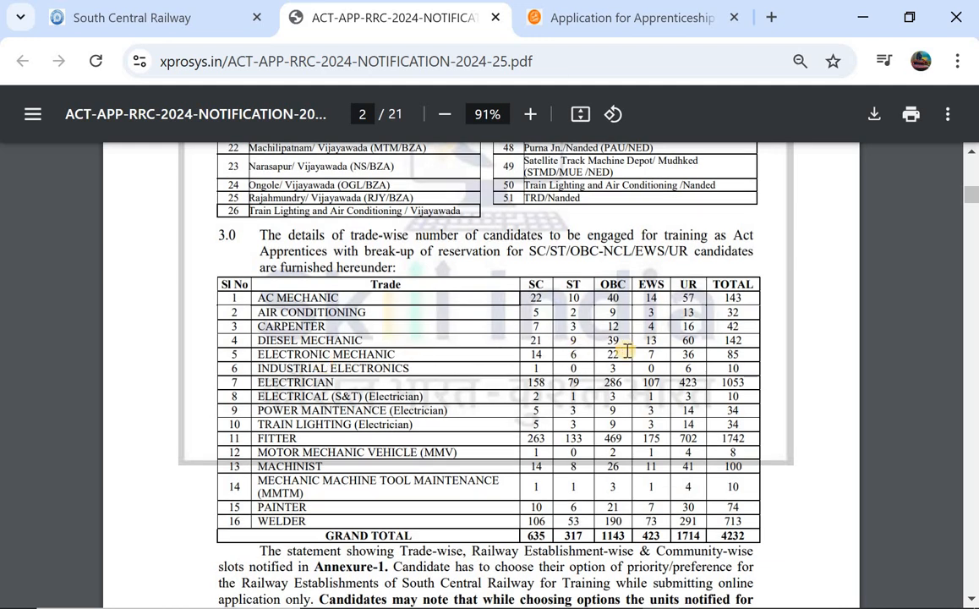
{"action": "scroll", "coordinate": [627, 352], "scroll_direction": "down", "scroll_amount": 1}
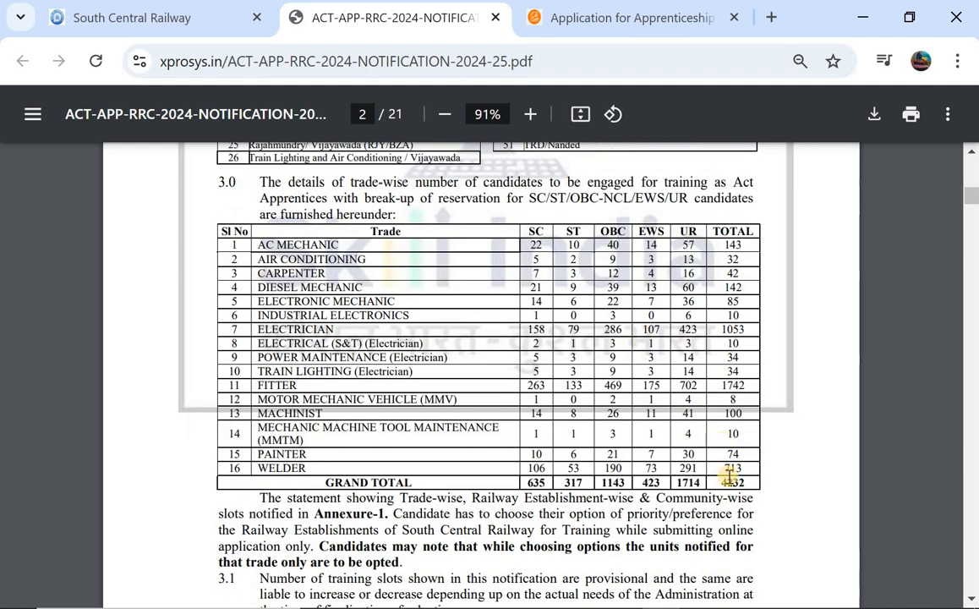
{"action": "double_click", "coordinate": [732, 482]}
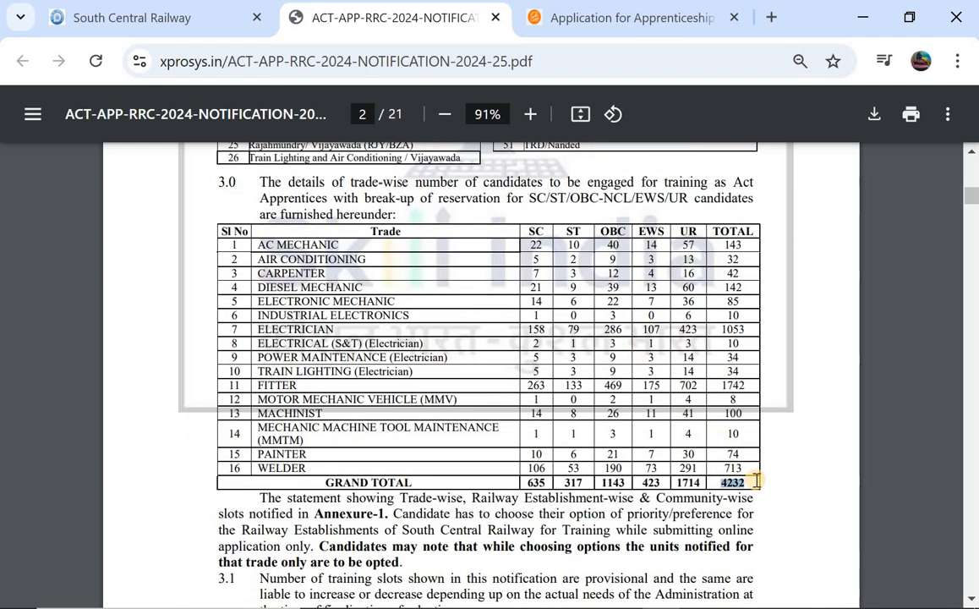
Read the educational qualifications in section 4.0, highlighting the 10th class, ITI certificate and NCVT/SCVT requirements and the trade-wise qualifications
{"action": "scroll", "coordinate": [757, 480], "scroll_direction": "down", "scroll_amount": 2}
{"action": "scroll", "coordinate": [757, 480], "scroll_direction": "down", "scroll_amount": 10}
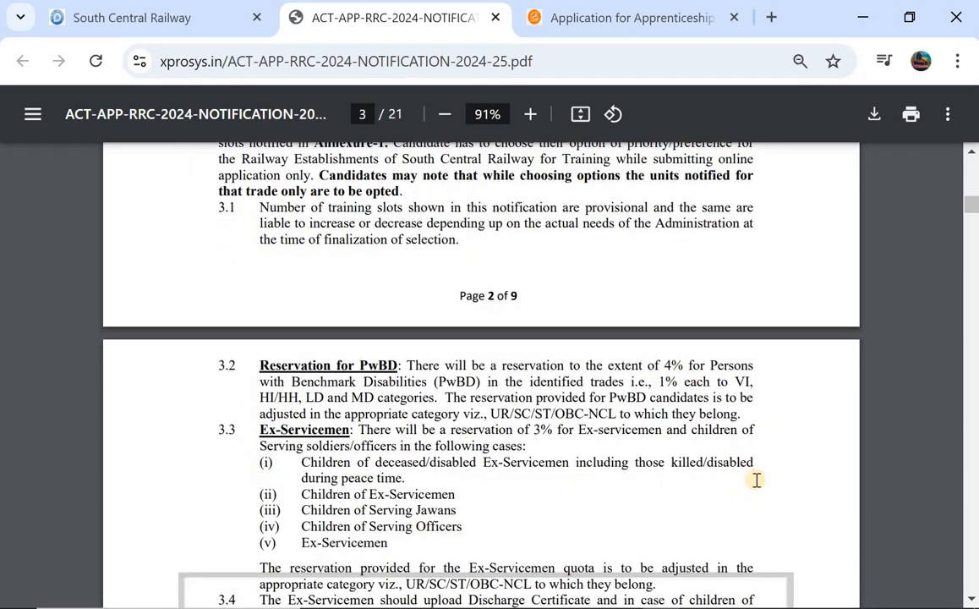
{"action": "scroll", "coordinate": [757, 480], "scroll_direction": "down", "scroll_amount": 3}
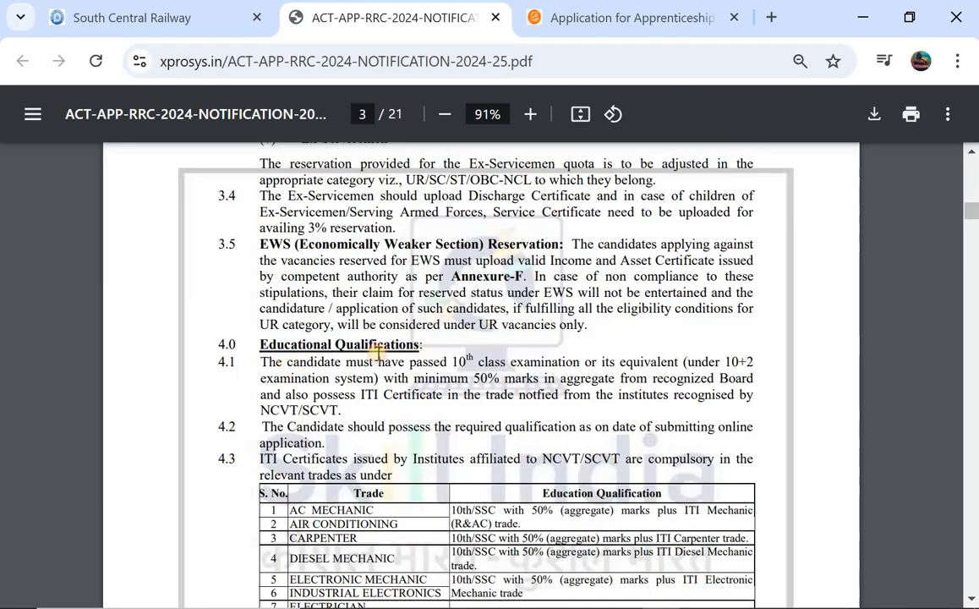
{"action": "left_click_drag", "start_coordinate": [286, 362], "coordinate": [493, 366]}
{"action": "left_click_drag", "start_coordinate": [355, 392], "coordinate": [489, 394]}
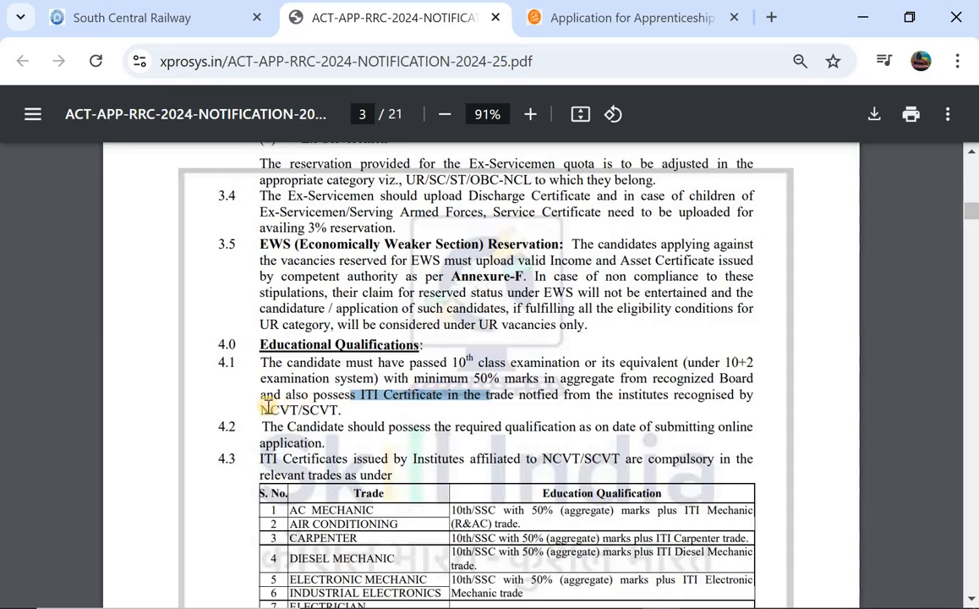
{"action": "left_click_drag", "start_coordinate": [262, 410], "coordinate": [340, 410]}
{"action": "scroll", "coordinate": [296, 343], "scroll_direction": "down", "scroll_amount": 3}
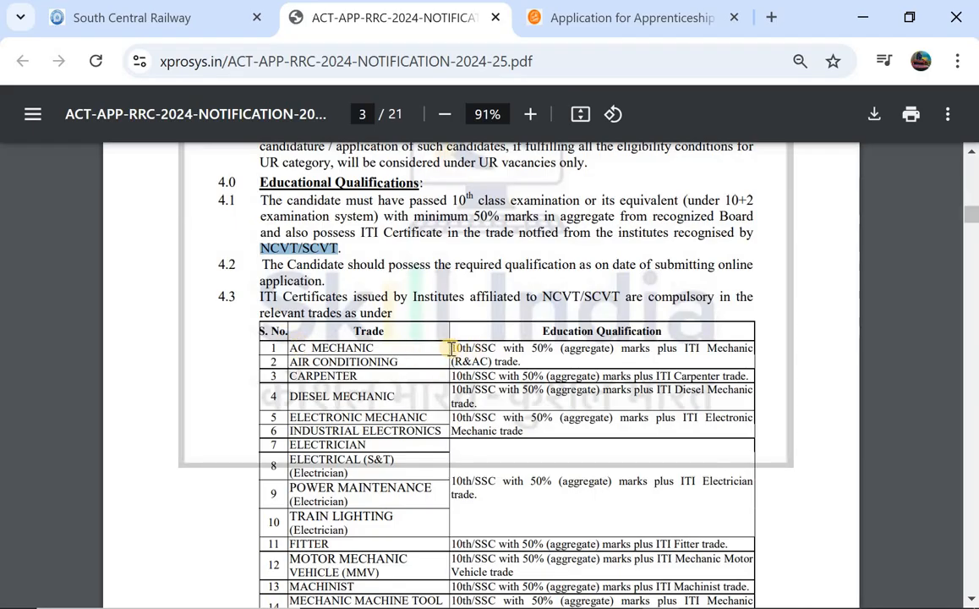
{"action": "left_click_drag", "start_coordinate": [452, 347], "coordinate": [547, 391]}
{"action": "scroll", "coordinate": [552, 397], "scroll_direction": "down", "scroll_amount": 3}
Review the notification's age limits, birth-date ranges by community, mode of selection, stipend and medical standards, and go back up through the document
{"action": "scroll", "coordinate": [551, 397], "scroll_direction": "down", "scroll_amount": 5}
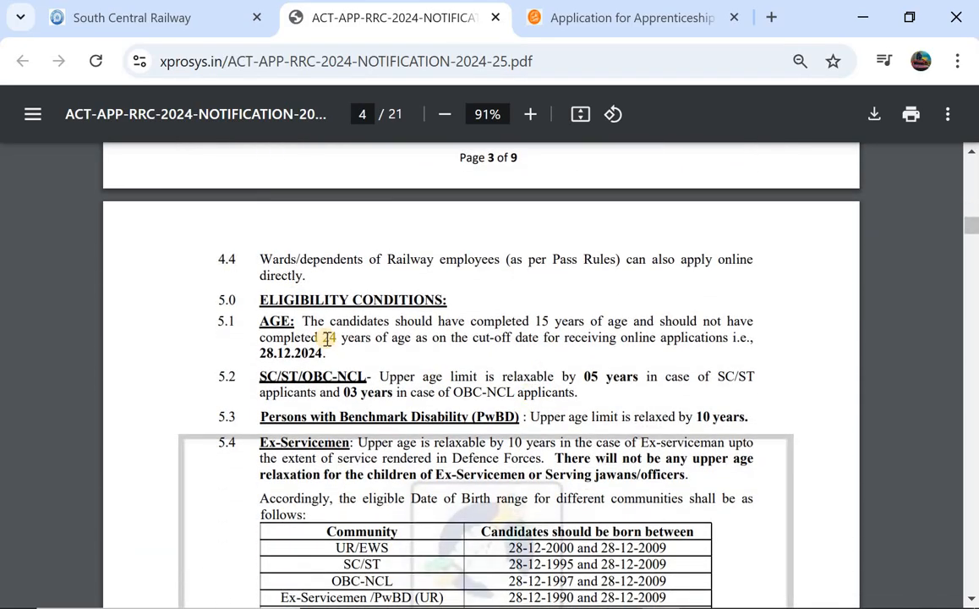
{"action": "scroll", "coordinate": [328, 338], "scroll_direction": "down", "scroll_amount": 3}
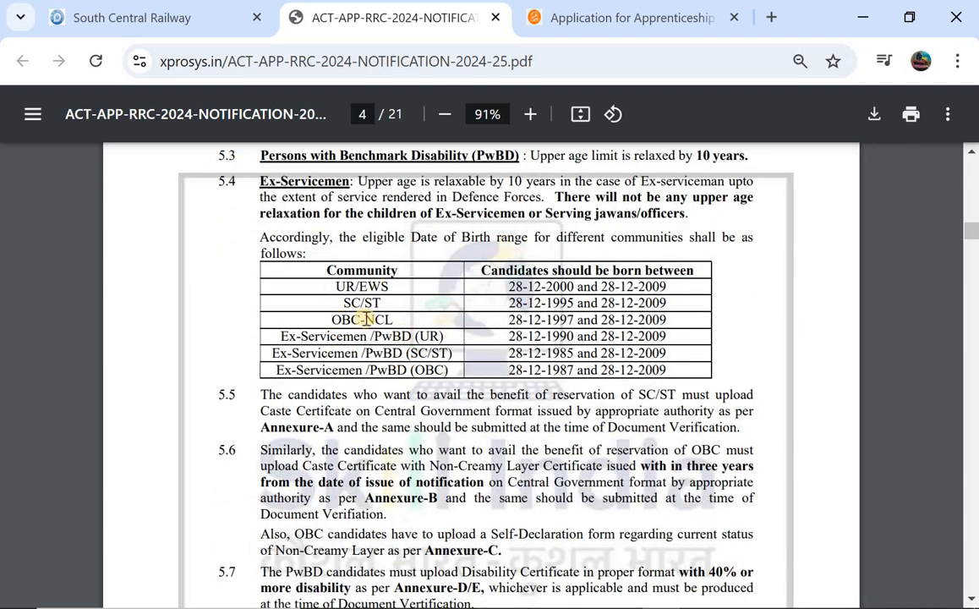
{"action": "scroll", "coordinate": [417, 318], "scroll_direction": "down", "scroll_amount": 3}
{"action": "scroll", "coordinate": [417, 318], "scroll_direction": "down", "scroll_amount": 5}
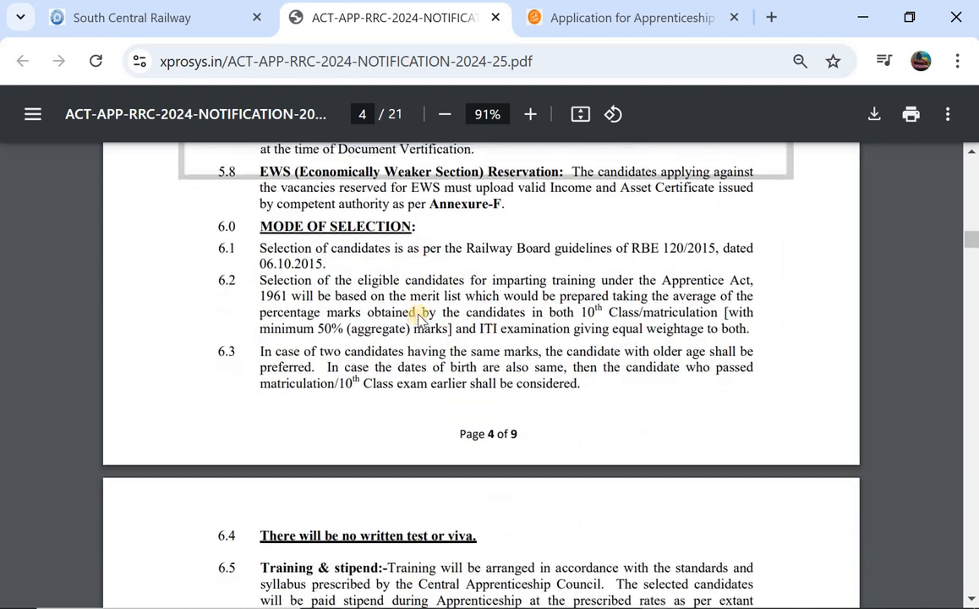
{"action": "scroll", "coordinate": [417, 318], "scroll_direction": "down", "scroll_amount": 1}
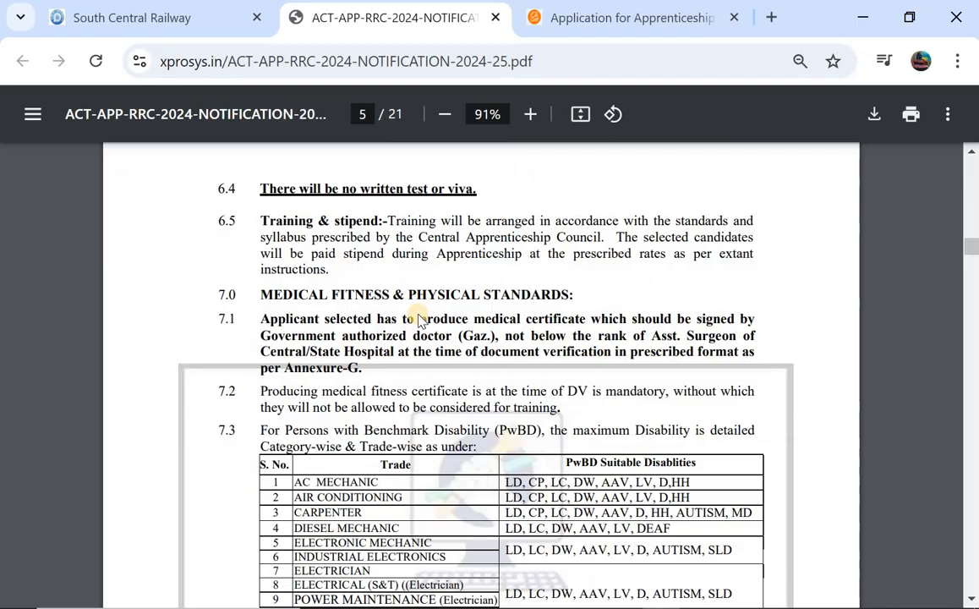
{"action": "scroll", "coordinate": [419, 320], "scroll_direction": "up", "scroll_amount": 1}
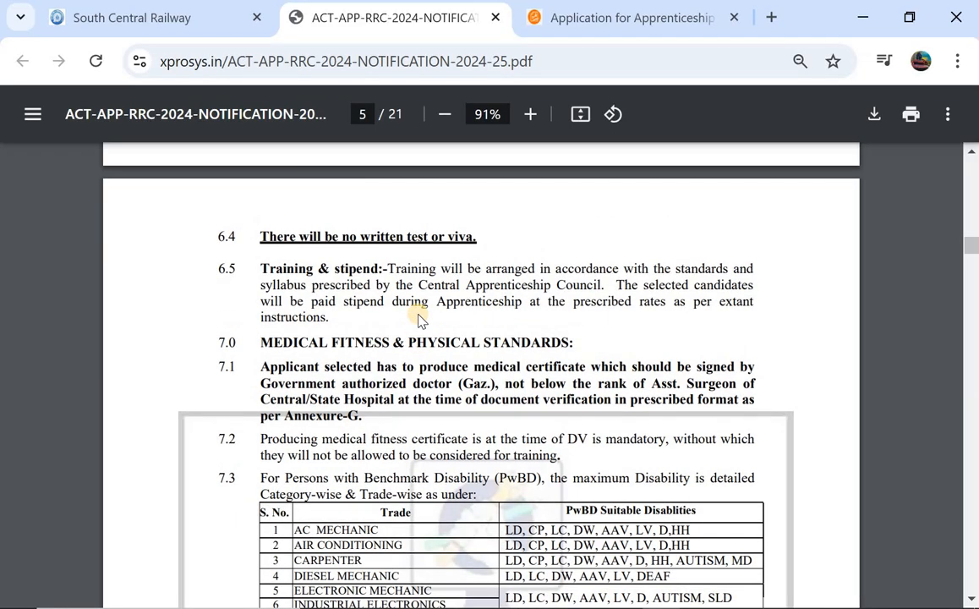
{"action": "scroll", "coordinate": [417, 318], "scroll_direction": "up", "scroll_amount": 3}
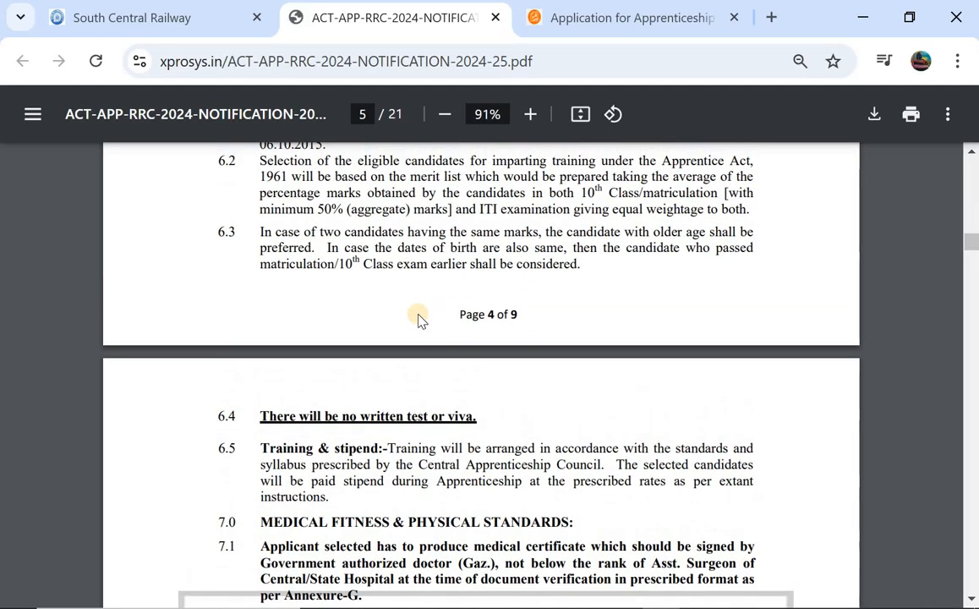
{"action": "scroll", "coordinate": [417, 318], "scroll_direction": "up", "scroll_amount": 6}
{"action": "scroll", "coordinate": [417, 318], "scroll_direction": "up", "scroll_amount": 20}
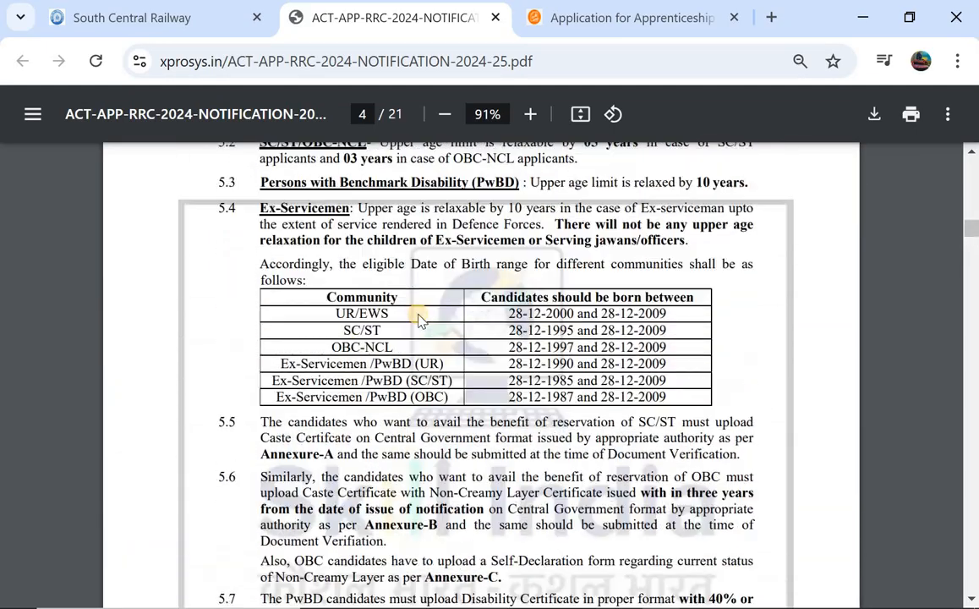
{"action": "scroll", "coordinate": [417, 318], "scroll_direction": "up", "scroll_amount": 9}
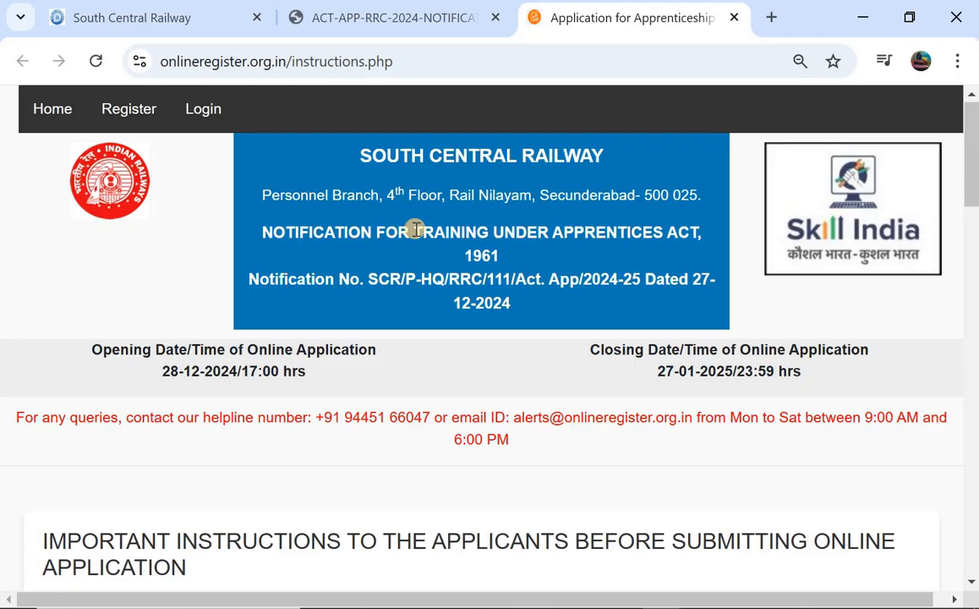
Switch to the apprenticeship application site, review the applicant instructions and open the new user registration form
{"action": "scroll", "coordinate": [414, 229], "scroll_direction": "down", "scroll_amount": 1}
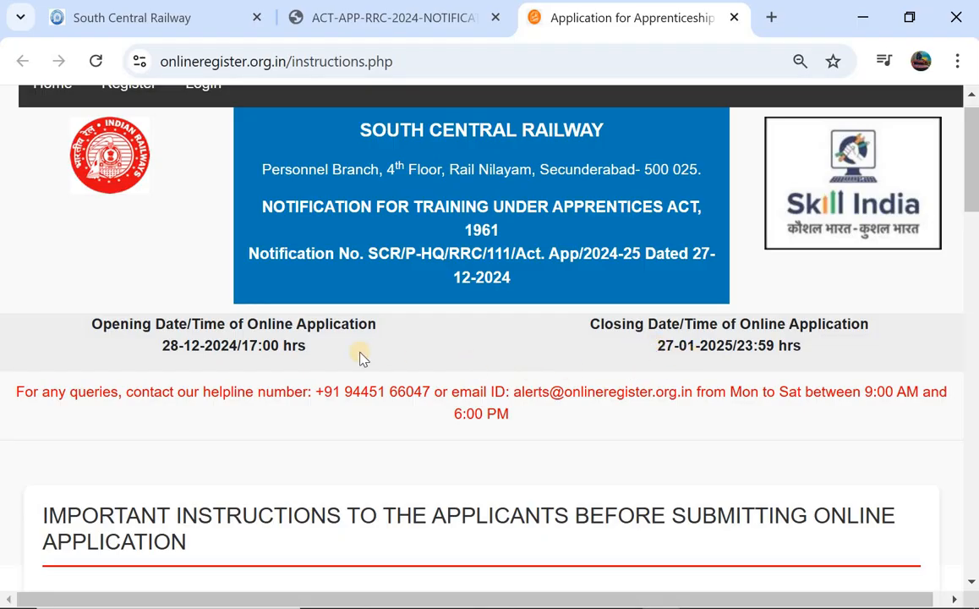
{"action": "scroll", "coordinate": [361, 358], "scroll_direction": "down", "scroll_amount": 6}
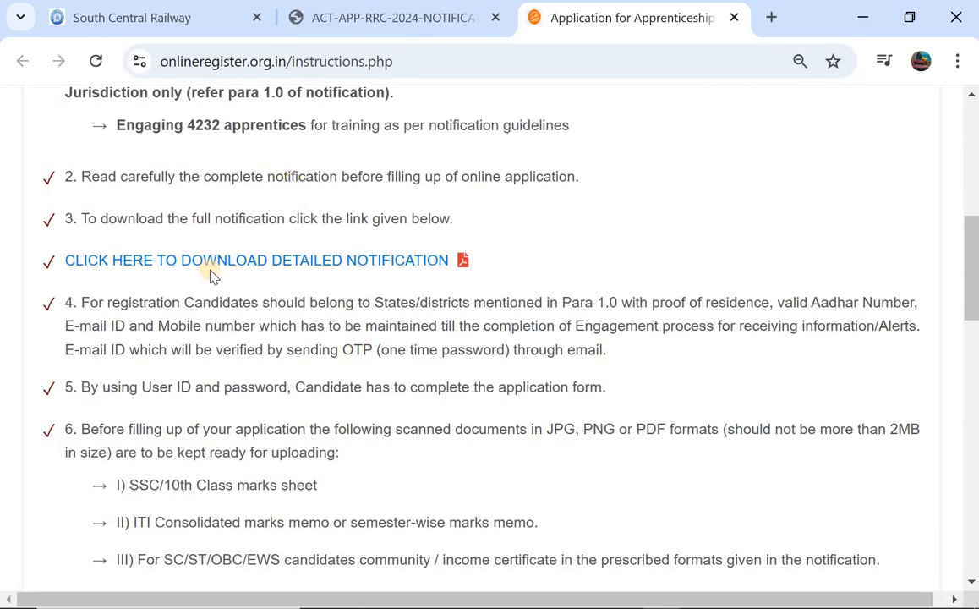
{"action": "scroll", "coordinate": [211, 277], "scroll_direction": "down", "scroll_amount": 6}
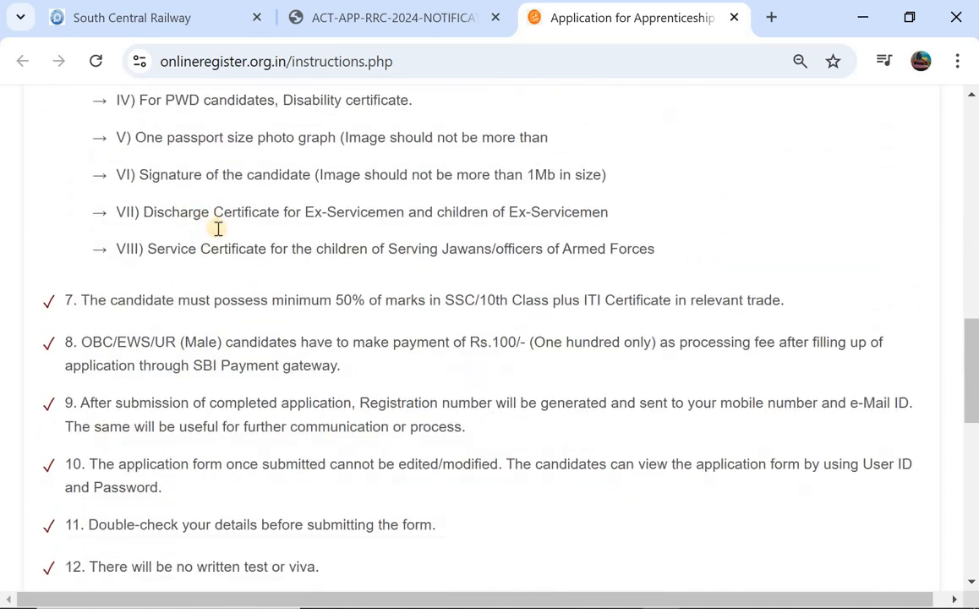
{"action": "scroll", "coordinate": [209, 305], "scroll_direction": "down", "scroll_amount": 8}
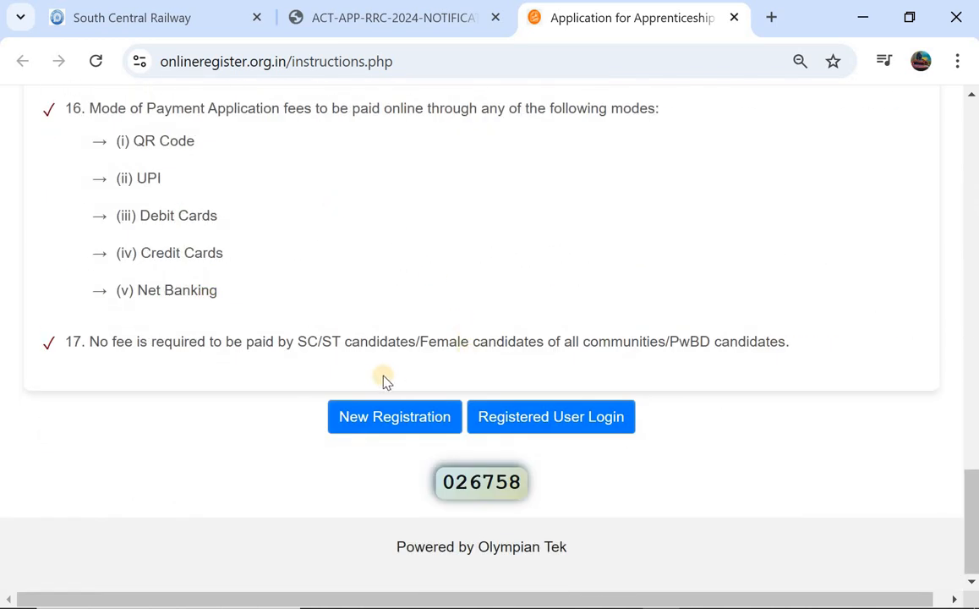
{"action": "left_click", "coordinate": [375, 420]}
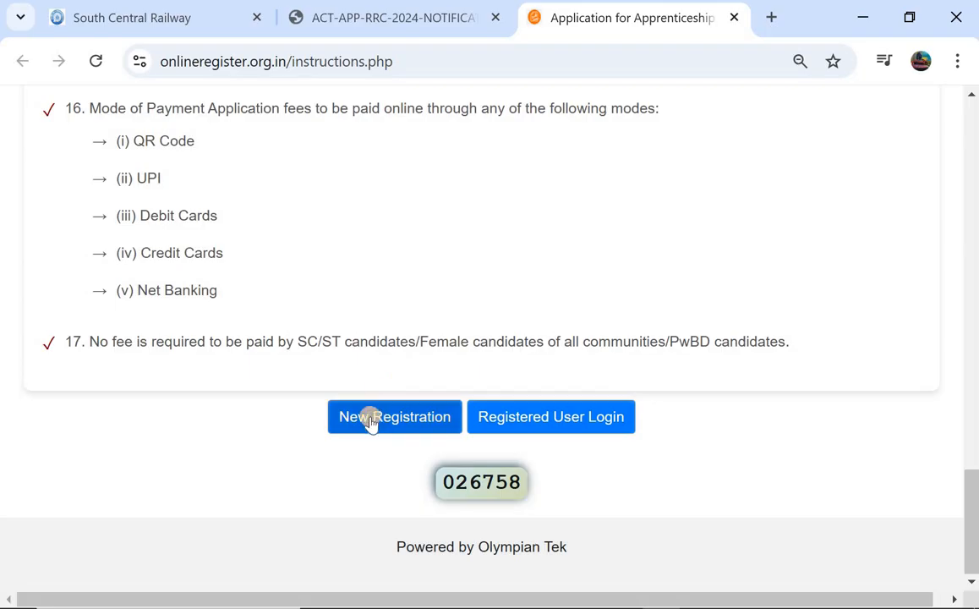
{"action": "left_click", "coordinate": [372, 420]}
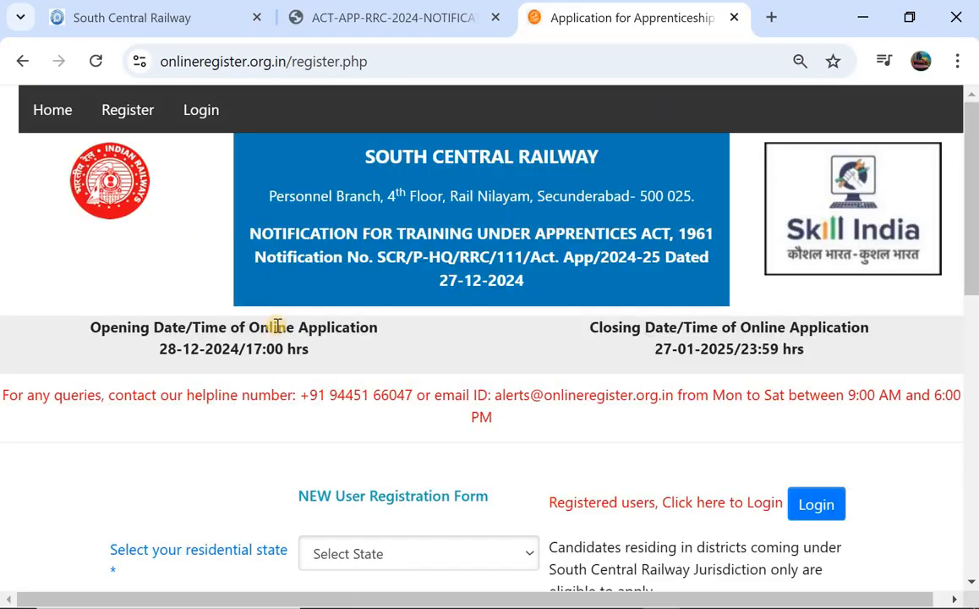
Set the residential state to Telangana in the new user registration form
{"action": "scroll", "coordinate": [278, 330], "scroll_direction": "down", "scroll_amount": 2}
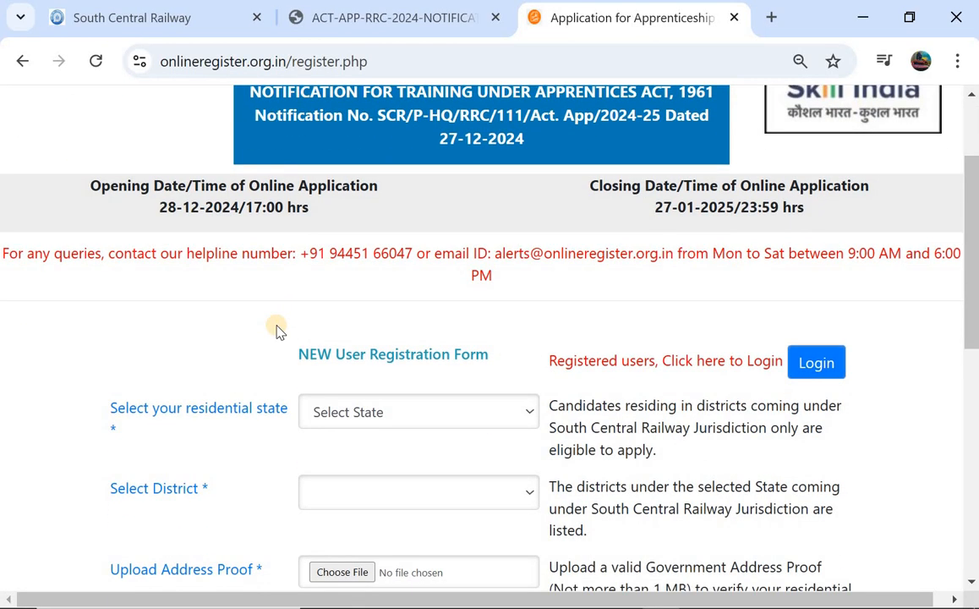
{"action": "left_click", "coordinate": [347, 420]}
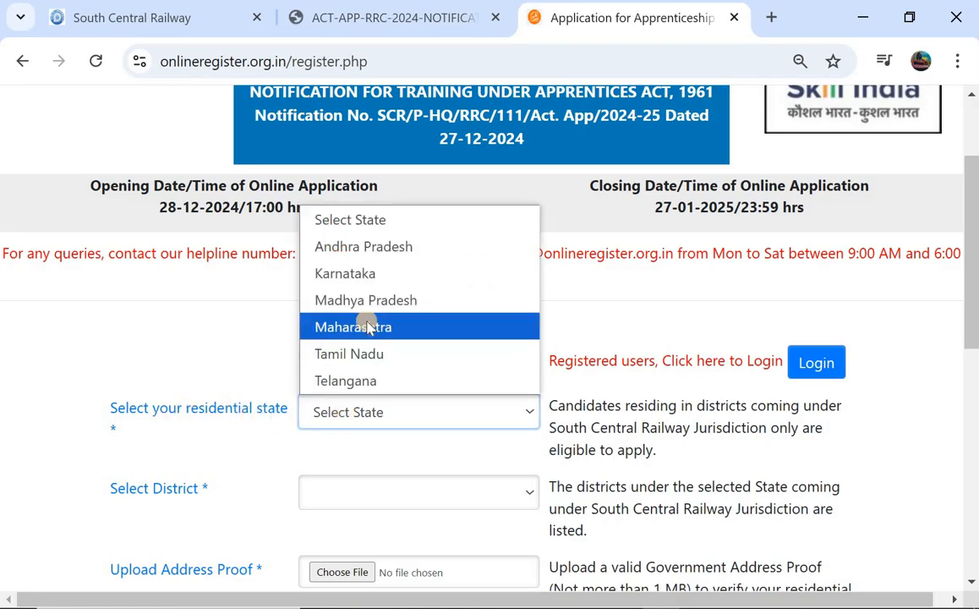
{"action": "left_click", "coordinate": [353, 380]}
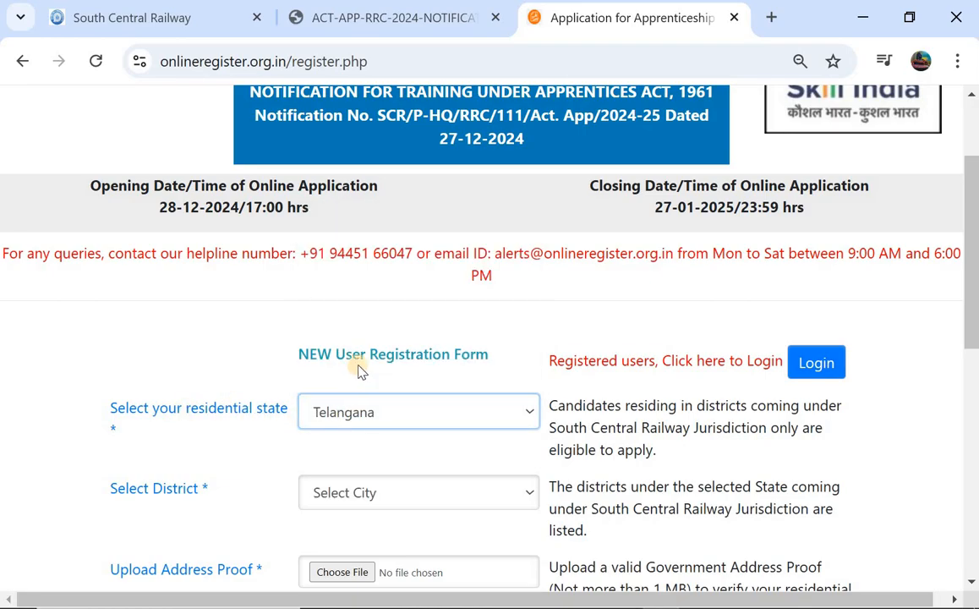
Set the district to Mahabubabad in the new user registration form
{"action": "scroll", "coordinate": [355, 366], "scroll_direction": "down", "scroll_amount": 1}
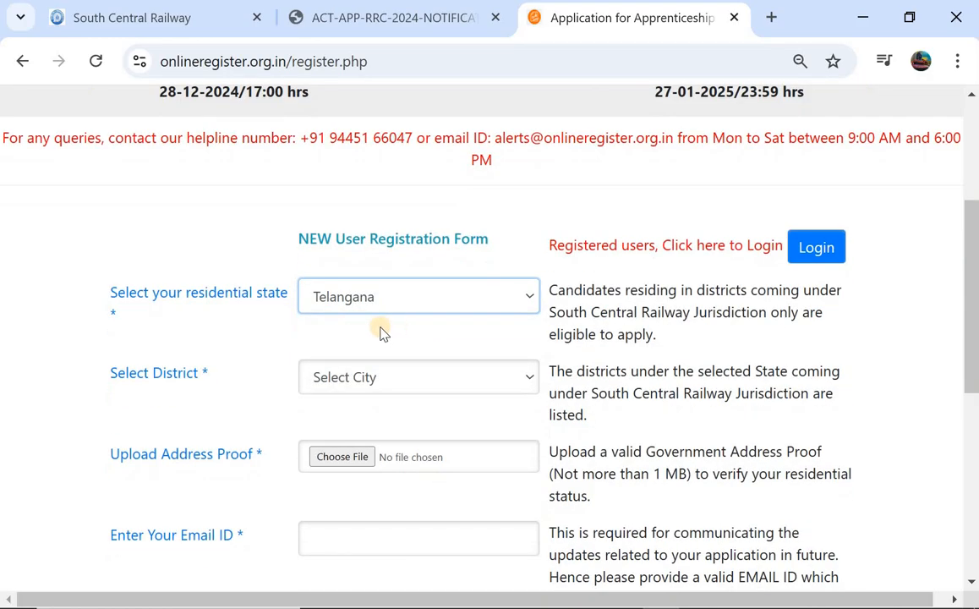
{"action": "scroll", "coordinate": [356, 329], "scroll_direction": "down", "scroll_amount": 1}
{"action": "left_click", "coordinate": [319, 282]}
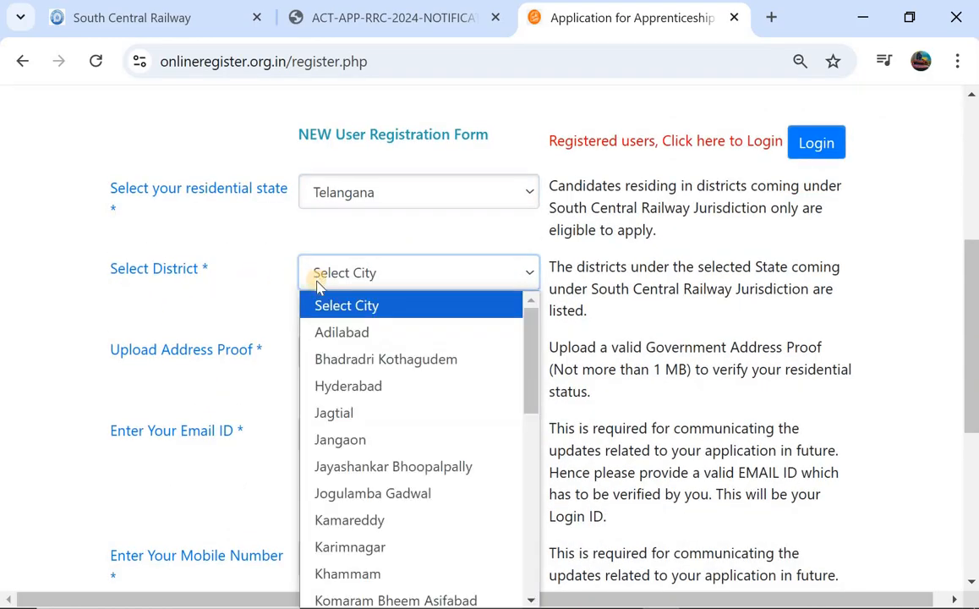
{"action": "scroll", "coordinate": [356, 423], "scroll_direction": "down", "scroll_amount": 3}
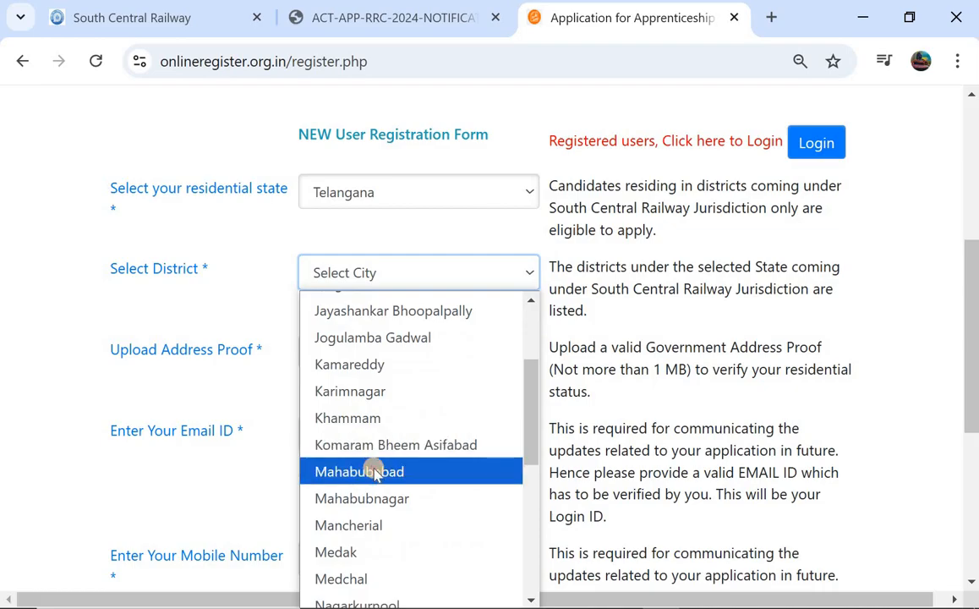
{"action": "left_click", "coordinate": [377, 473]}
Go through the address proof upload, email ID and mobile number fields and read their requirements
{"action": "scroll", "coordinate": [360, 311], "scroll_direction": "down", "scroll_amount": 1}
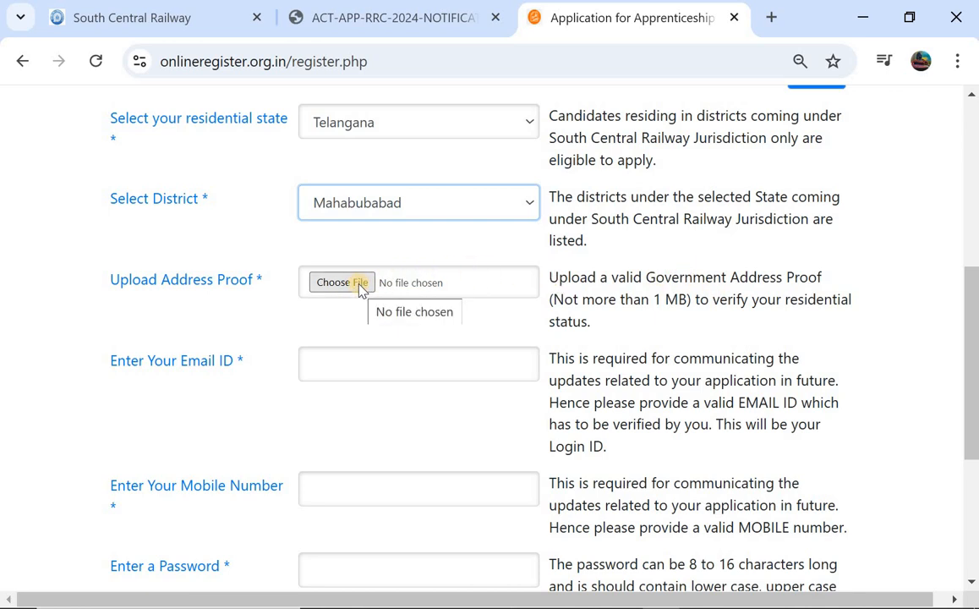
{"action": "scroll", "coordinate": [356, 288], "scroll_direction": "down", "scroll_amount": 1}
{"action": "left_click", "coordinate": [333, 284]}
{"action": "scroll", "coordinate": [332, 288], "scroll_direction": "down", "scroll_amount": 1}
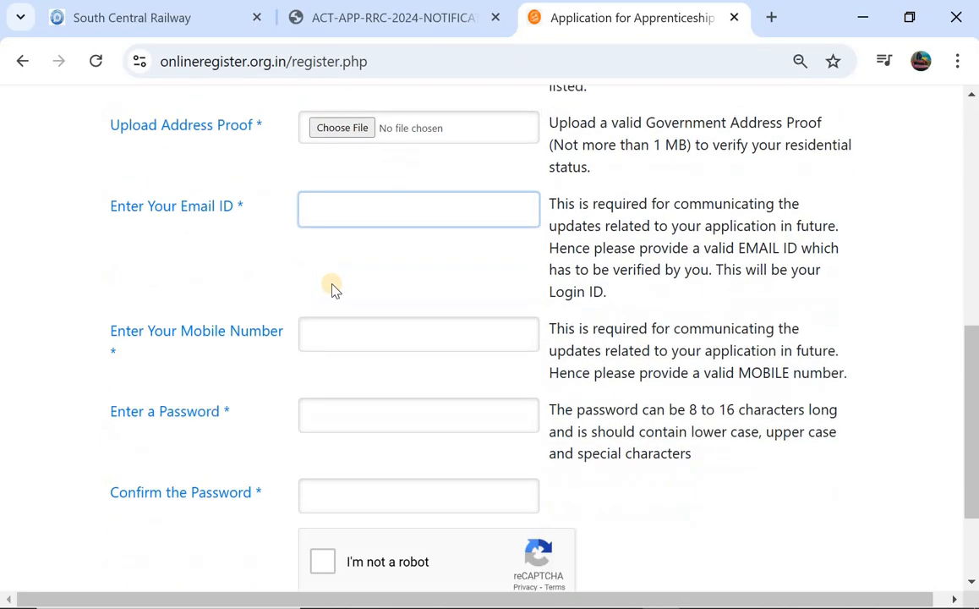
{"action": "scroll", "coordinate": [334, 283], "scroll_direction": "down", "scroll_amount": 1}
{"action": "left_click", "coordinate": [347, 271]}
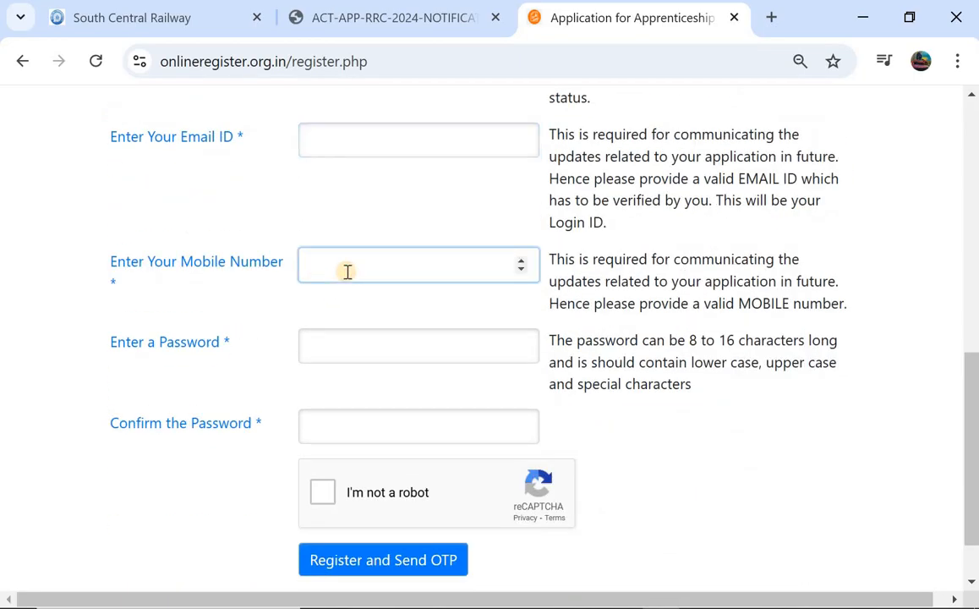
Start entering an account password and highlight the 8 to 16 character length rule beside the field
{"action": "scroll", "coordinate": [347, 271], "scroll_direction": "down", "scroll_amount": 1}
{"action": "left_click", "coordinate": [344, 271]}
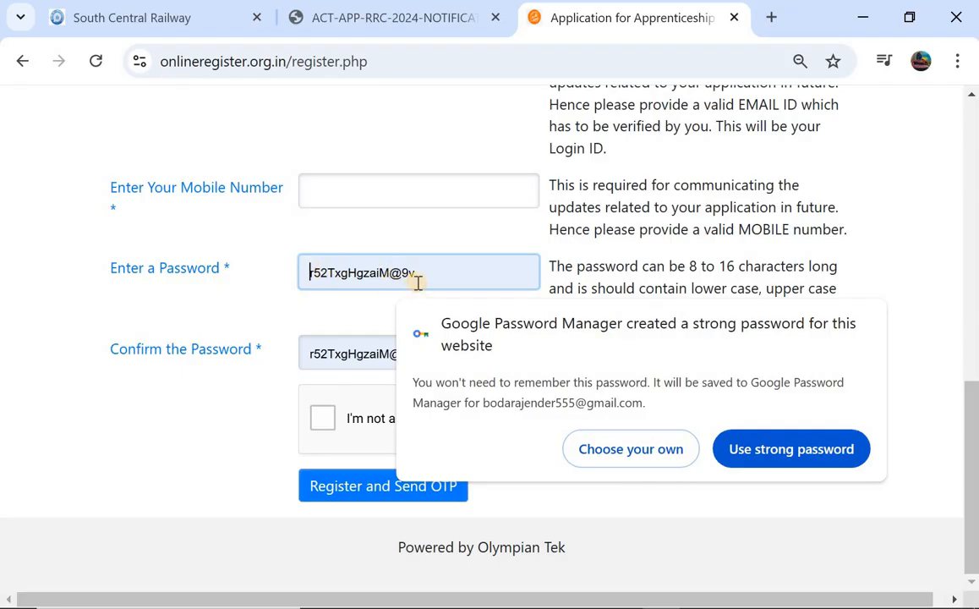
{"action": "type", "text": "•"}
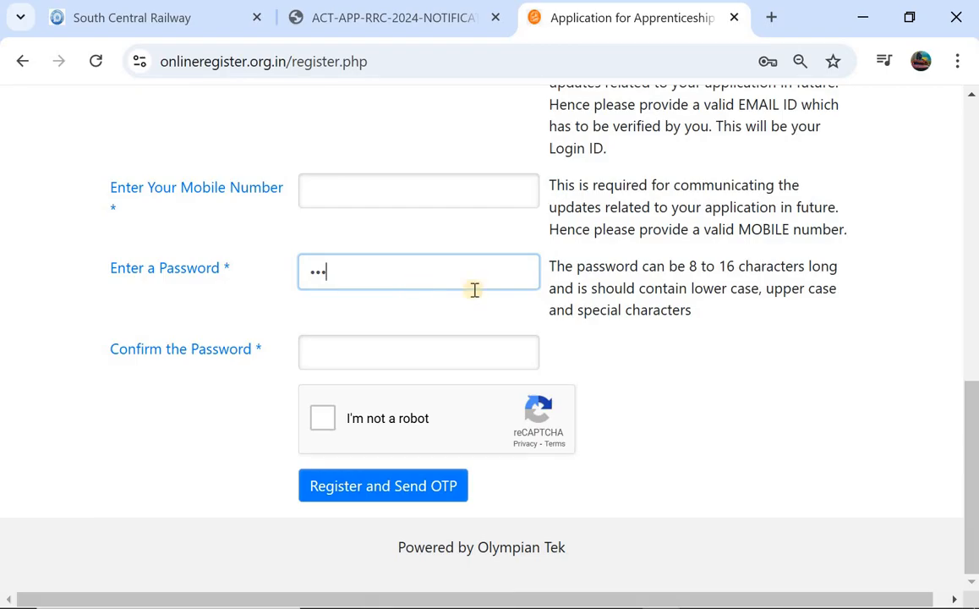
{"action": "left_click", "coordinate": [741, 260]}
{"action": "left_click_drag", "start_coordinate": [743, 261], "coordinate": [690, 264]}
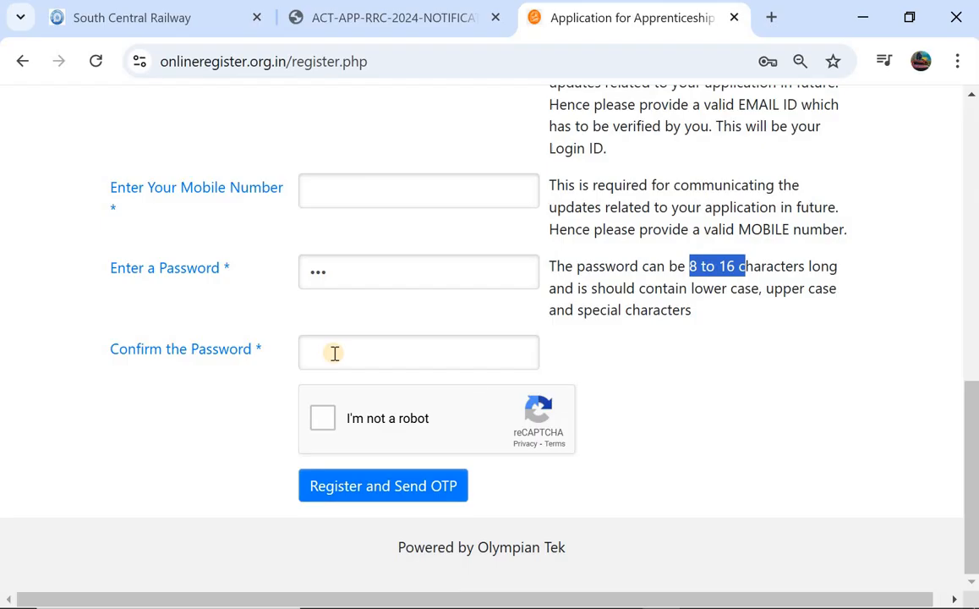
Submit the registration and the email OTP verification, and proceed to the application form
{"action": "left_click", "coordinate": [342, 485]}
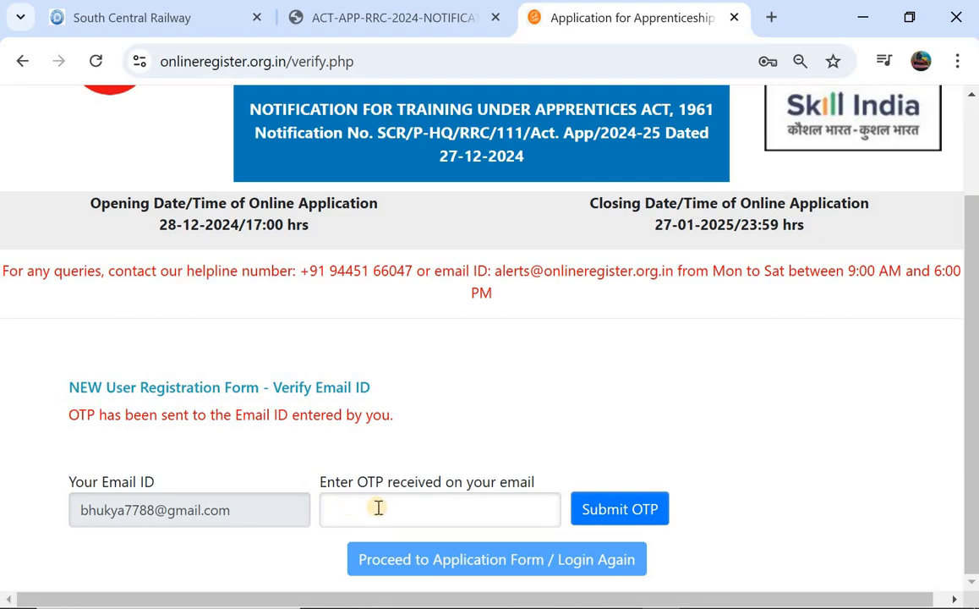
{"action": "left_click", "coordinate": [600, 509]}
{"action": "left_click", "coordinate": [495, 560]}
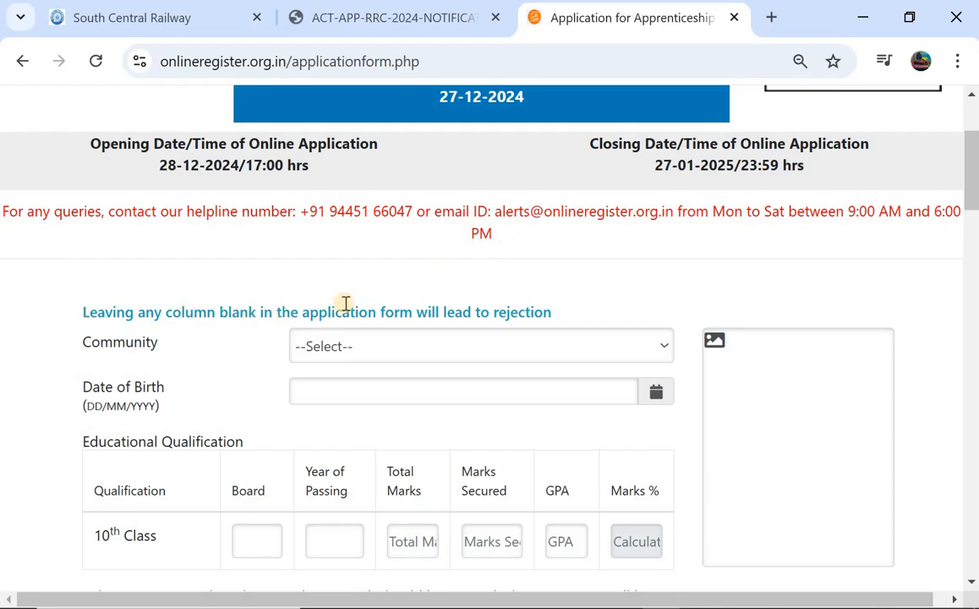
Set the community to Scheduled Tribe (ST), dismiss the date alert and view the date of birth calendar
{"action": "scroll", "coordinate": [362, 306], "scroll_direction": "down", "scroll_amount": 1}
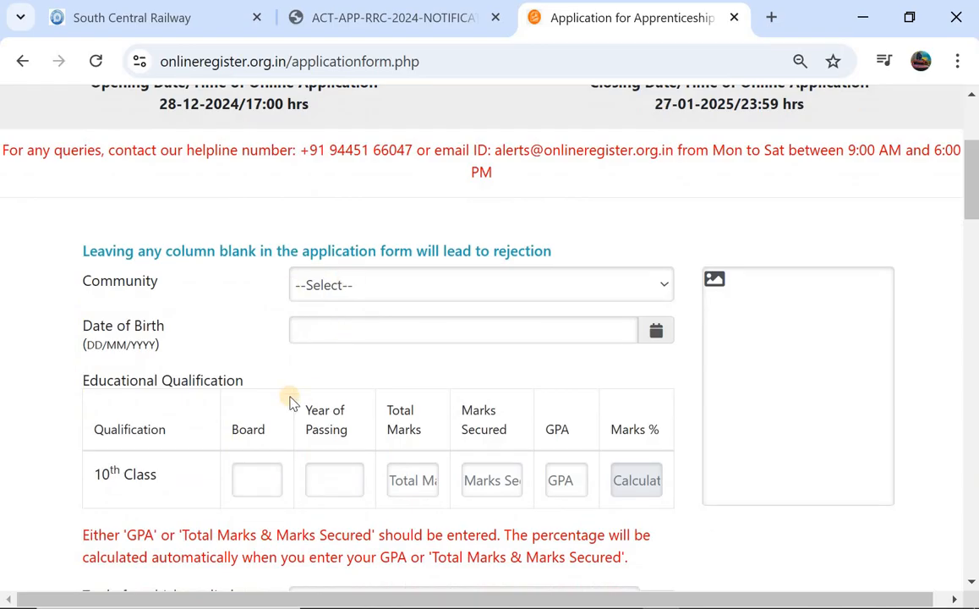
{"action": "left_click", "coordinate": [330, 283]}
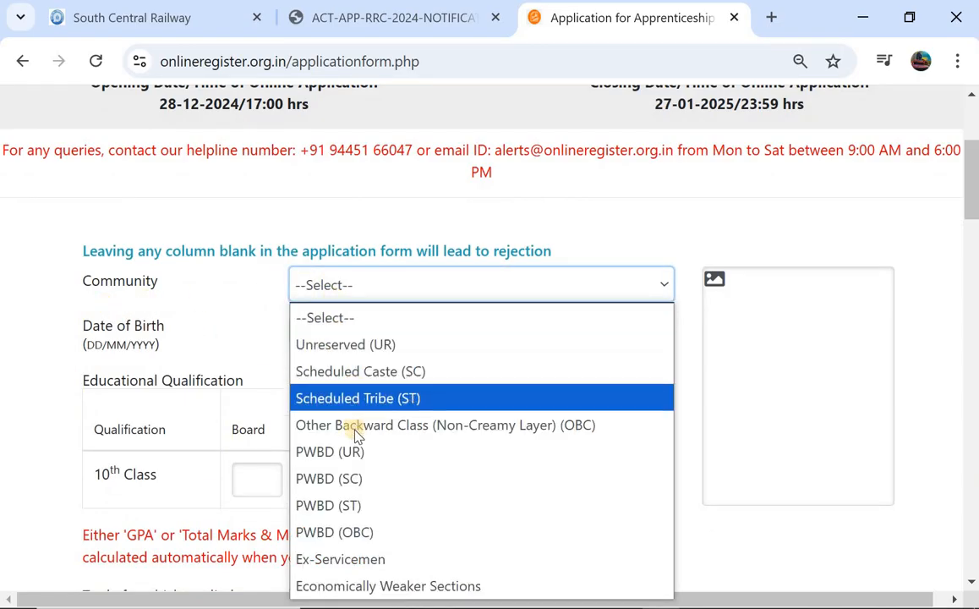
{"action": "left_click", "coordinate": [410, 398]}
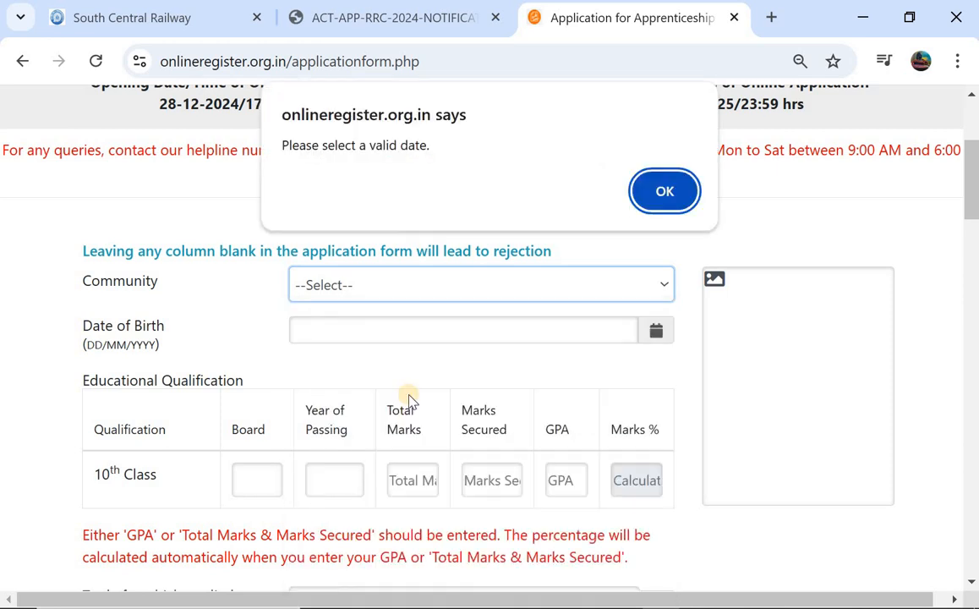
{"action": "left_click", "coordinate": [656, 190]}
{"action": "scroll", "coordinate": [499, 271], "scroll_direction": "down", "scroll_amount": 1}
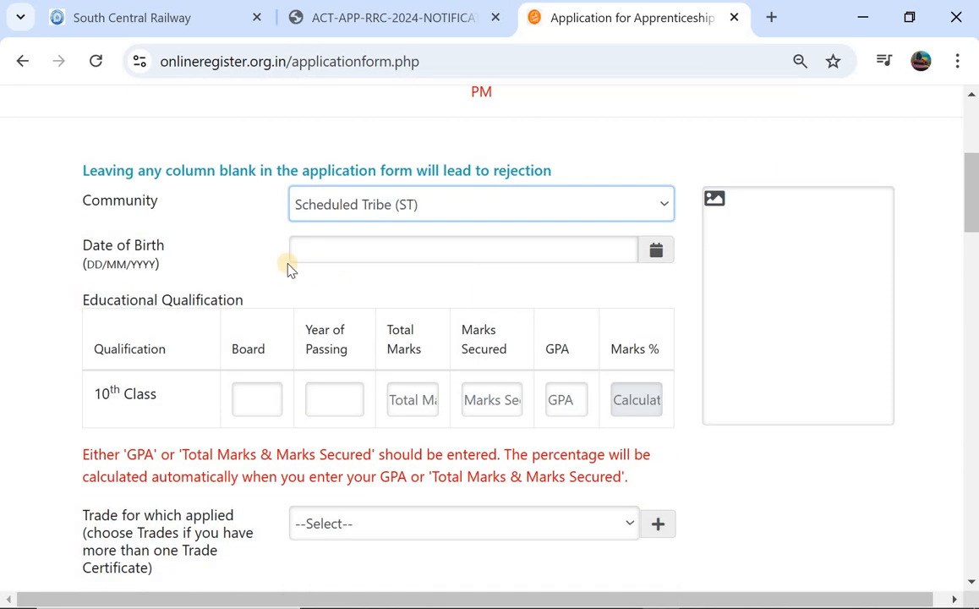
{"action": "left_click", "coordinate": [356, 246]}
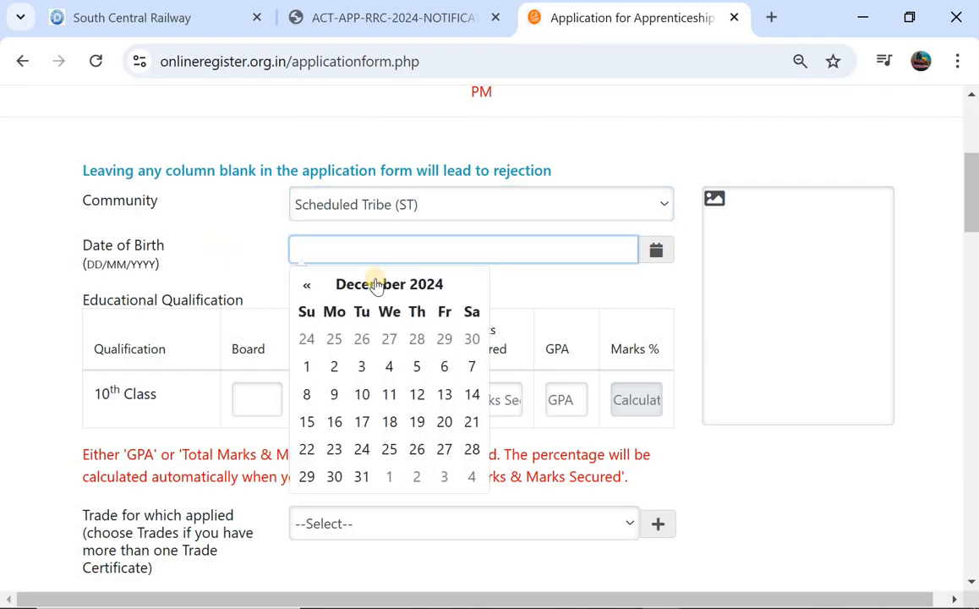
{"action": "left_click", "coordinate": [524, 278]}
Fill in the 10th Class qualification with board ts, passing year 2017, total marks 100 and marks secured 78
{"action": "scroll", "coordinate": [525, 279], "scroll_direction": "down", "scroll_amount": 1}
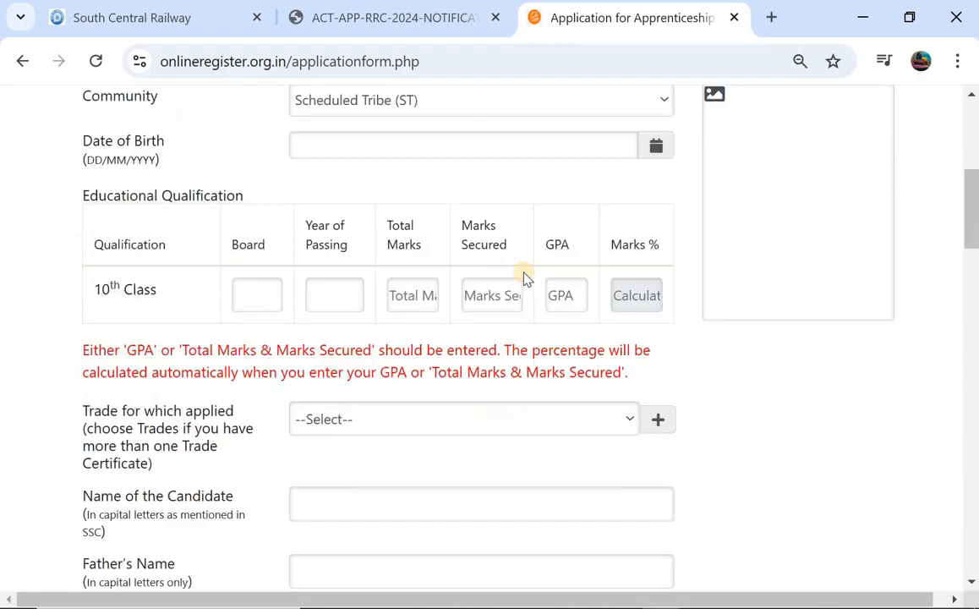
{"action": "left_click", "coordinate": [262, 290]}
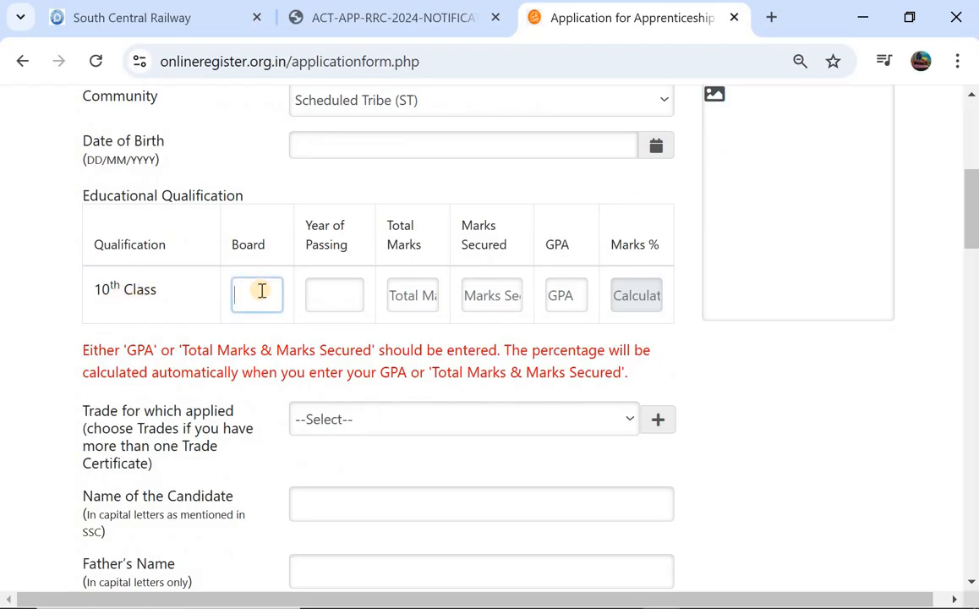
{"action": "left_click", "coordinate": [326, 291]}
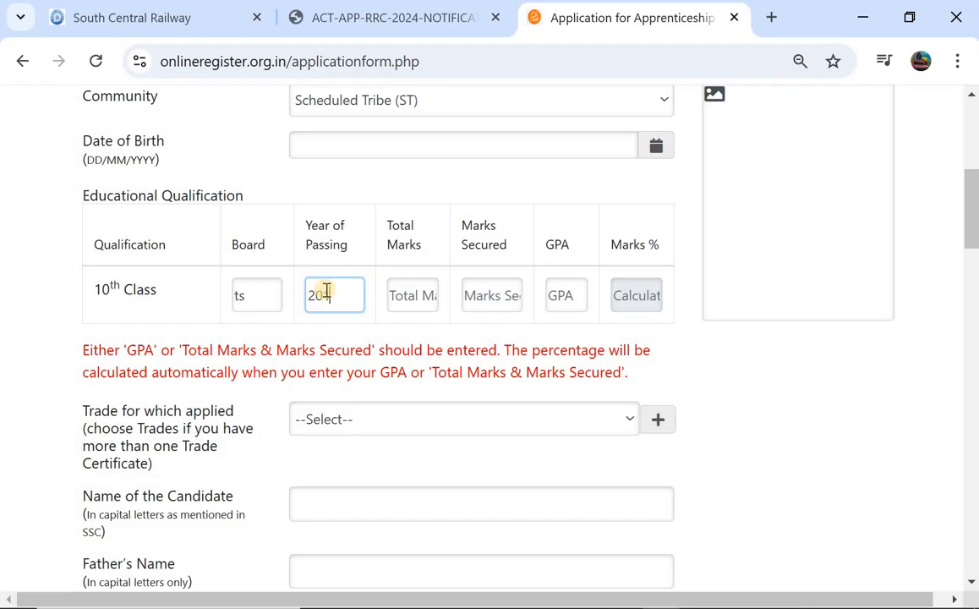
{"action": "left_click", "coordinate": [421, 290]}
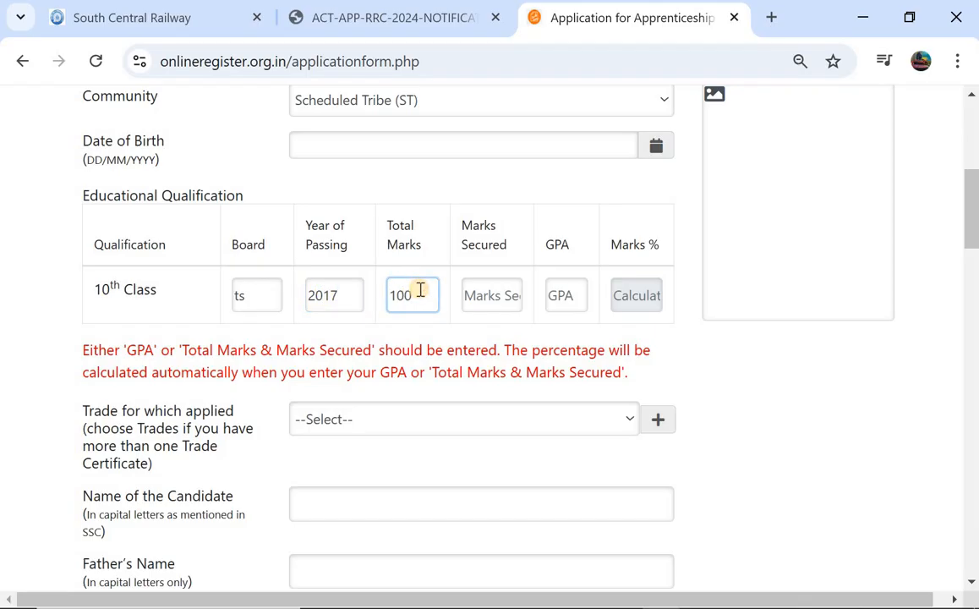
{"action": "type", "text": "100"}
{"action": "left_click", "coordinate": [479, 292]}
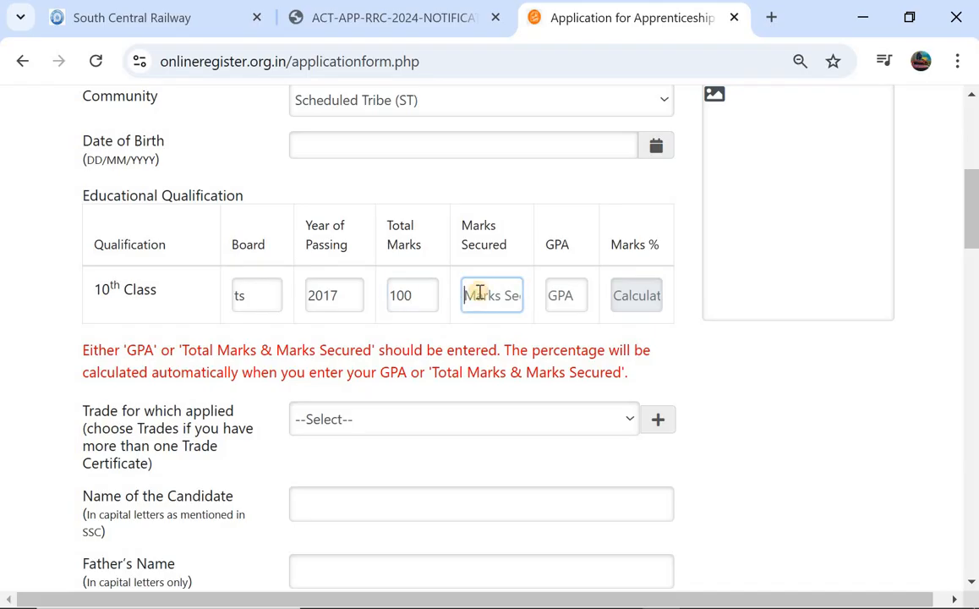
{"action": "type", "text": "78"}
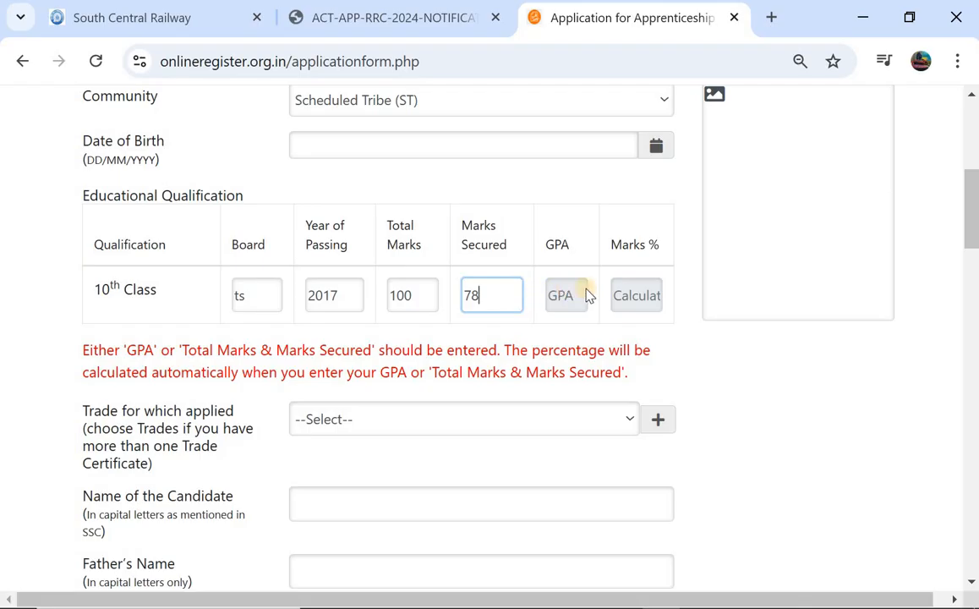
{"action": "left_click", "coordinate": [626, 293]}
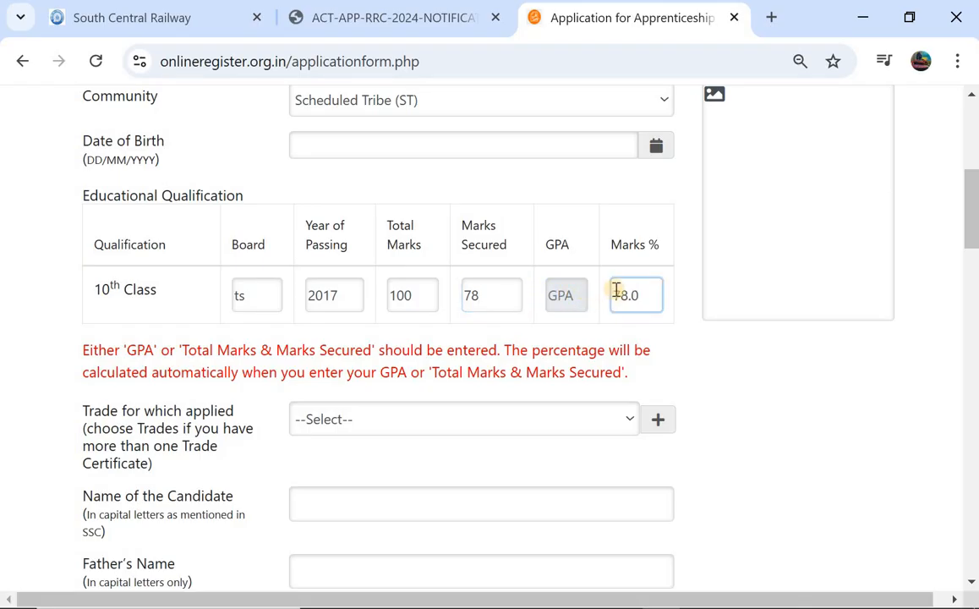
Set the trade applied for to ELECTRICIAN
{"action": "scroll", "coordinate": [604, 303], "scroll_direction": "down", "scroll_amount": 2}
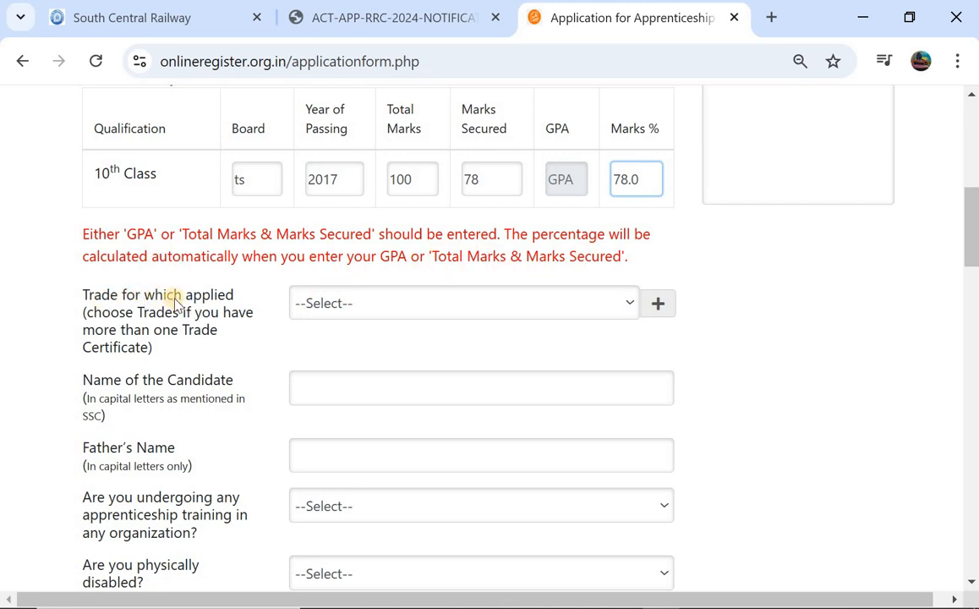
{"action": "left_click", "coordinate": [306, 304]}
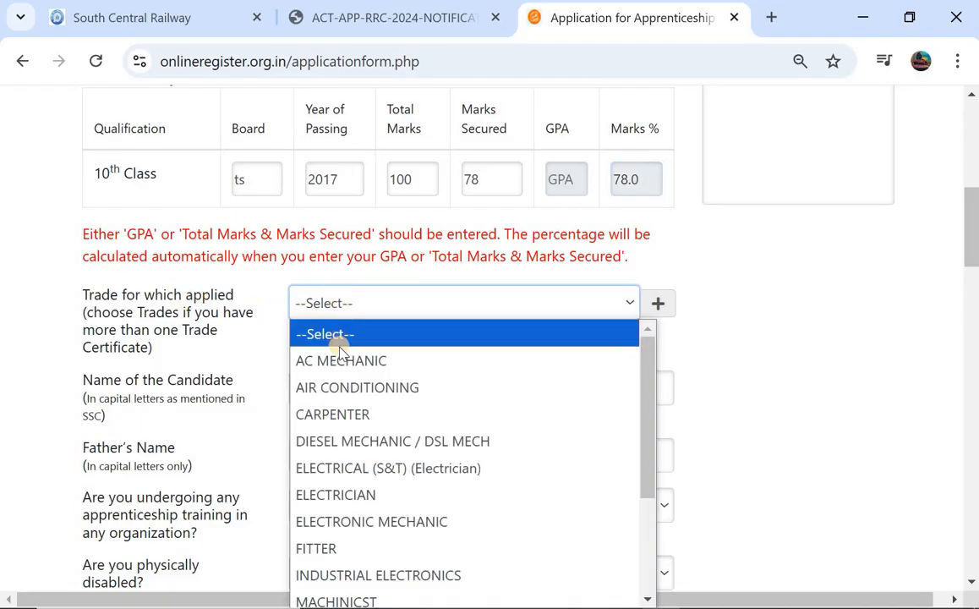
{"action": "scroll", "coordinate": [340, 412], "scroll_direction": "down", "scroll_amount": 1}
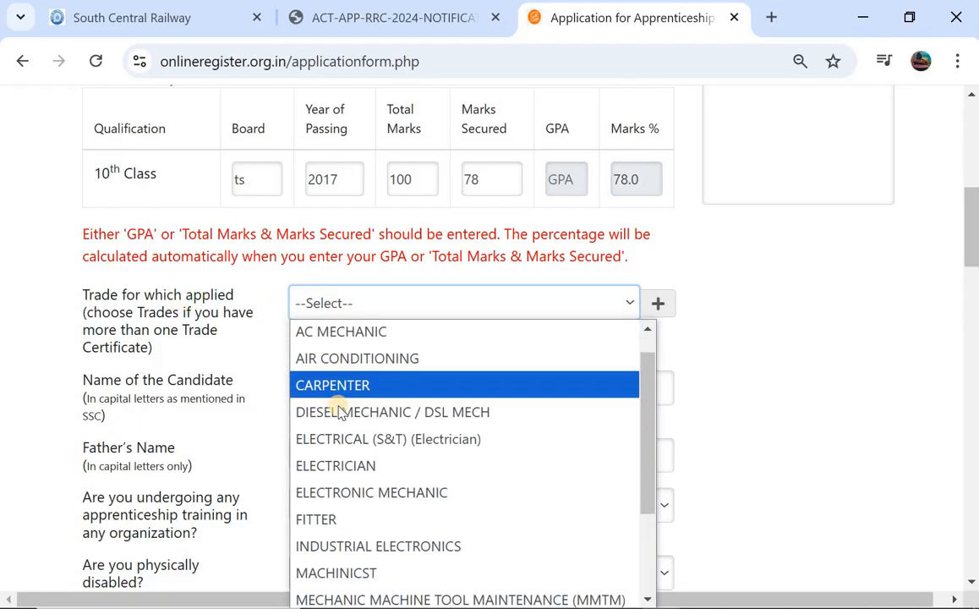
{"action": "left_click", "coordinate": [345, 466]}
Go through the candidate's name and father's name fields and read the apprenticeship training question below them
{"action": "scroll", "coordinate": [297, 320], "scroll_direction": "down", "scroll_amount": 1}
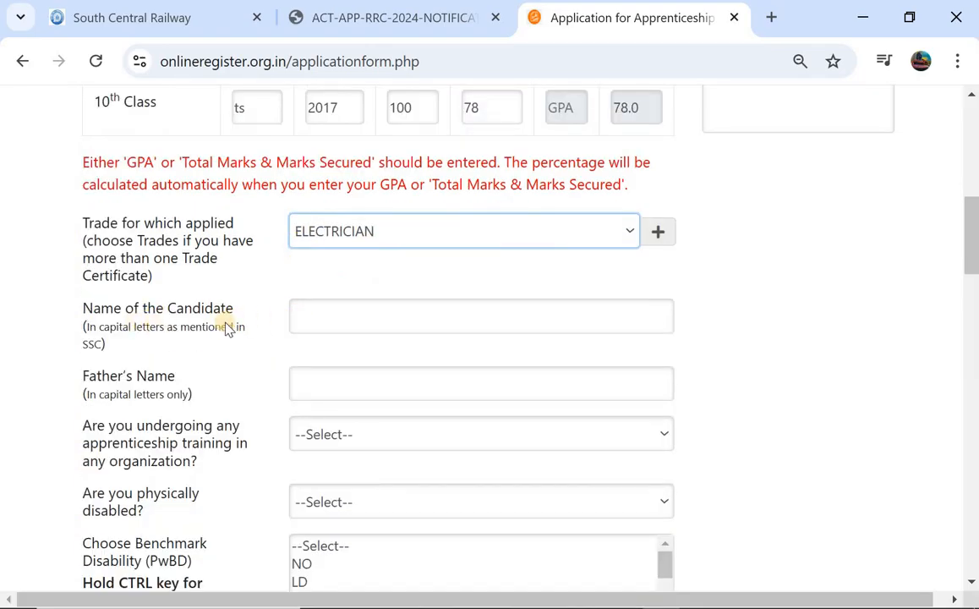
{"action": "left_click", "coordinate": [347, 313]}
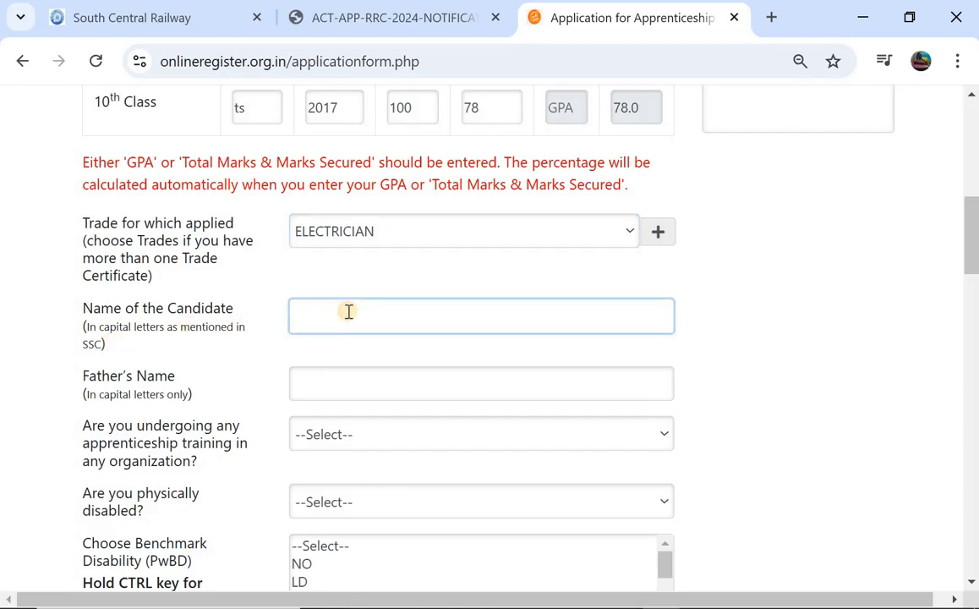
{"action": "scroll", "coordinate": [348, 313], "scroll_direction": "down", "scroll_amount": 1}
{"action": "left_click", "coordinate": [326, 311]}
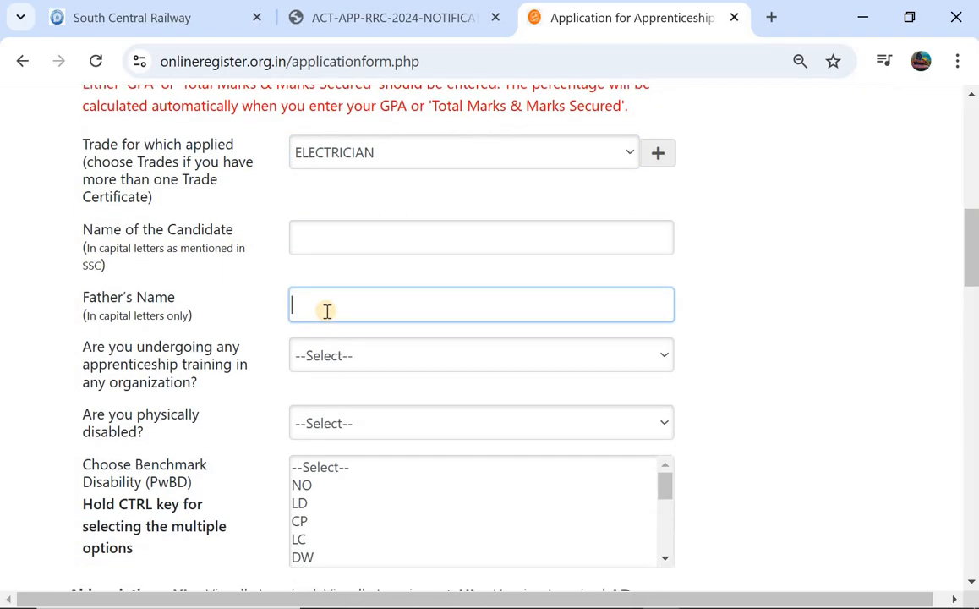
{"action": "scroll", "coordinate": [326, 311], "scroll_direction": "down", "scroll_amount": 1}
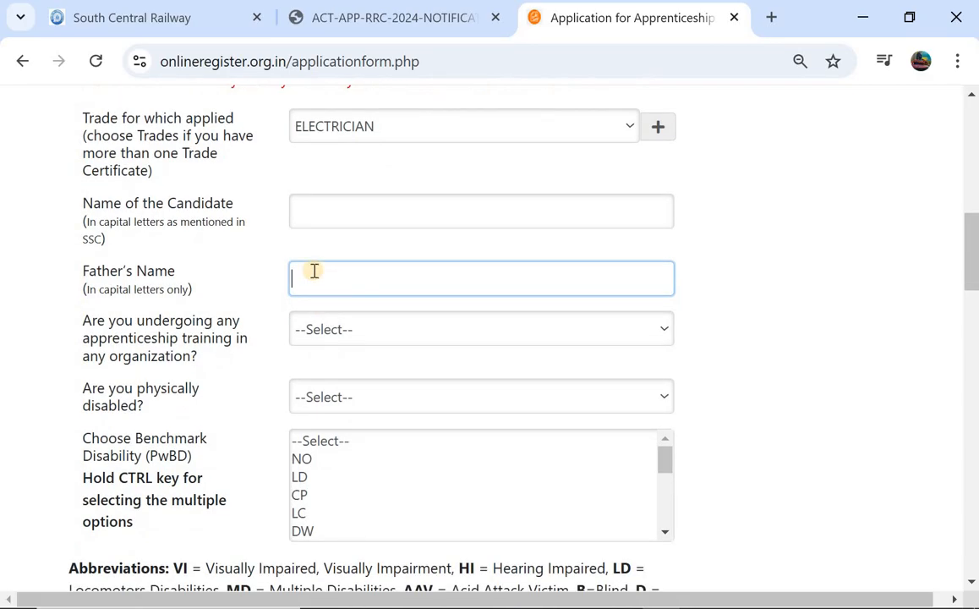
{"action": "scroll", "coordinate": [314, 271], "scroll_direction": "down", "scroll_amount": 1}
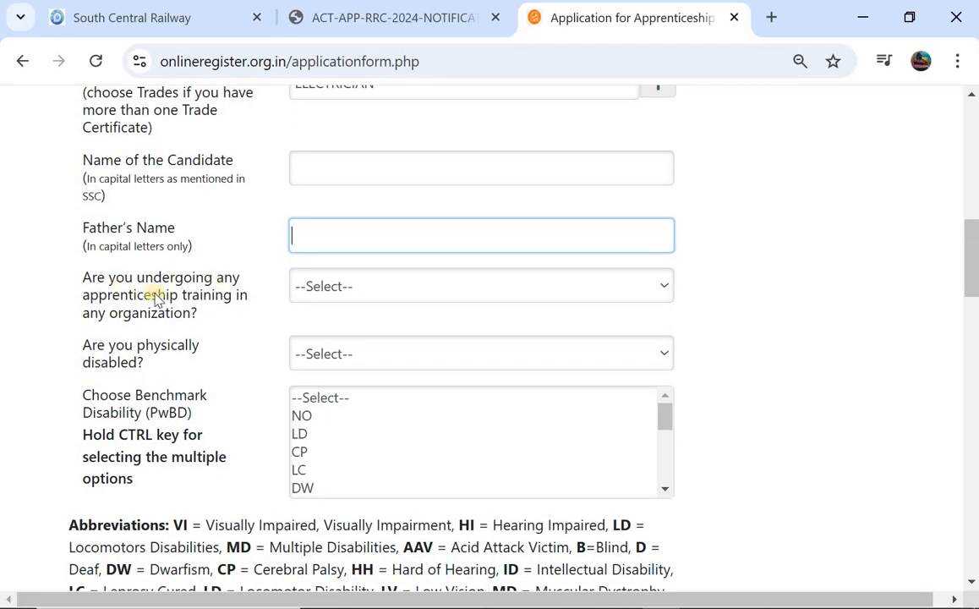
Try answering YES to the question about undergoing apprenticeship training in any organization and dismiss the notice
{"action": "left_click", "coordinate": [317, 290]}
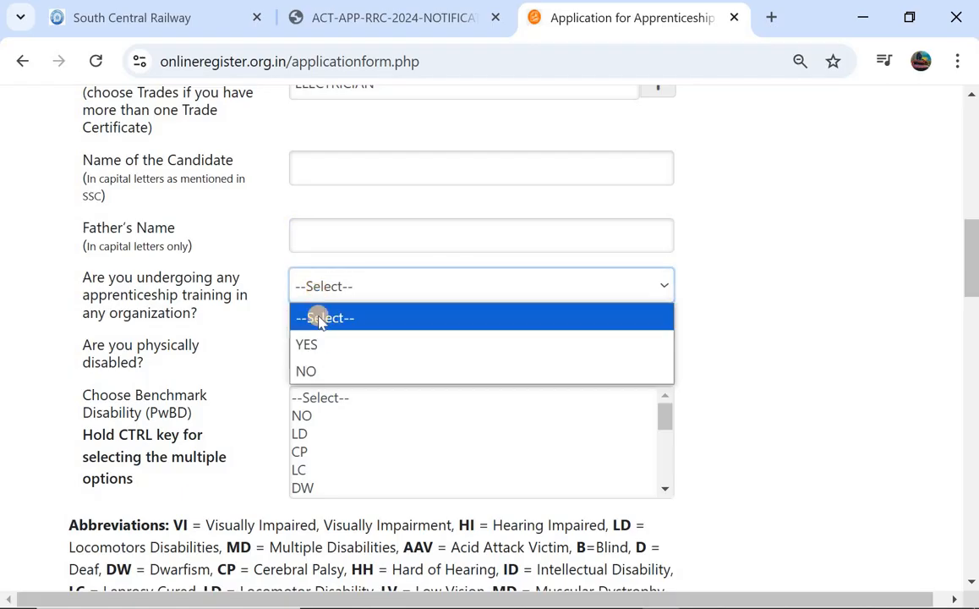
{"action": "left_click", "coordinate": [319, 342]}
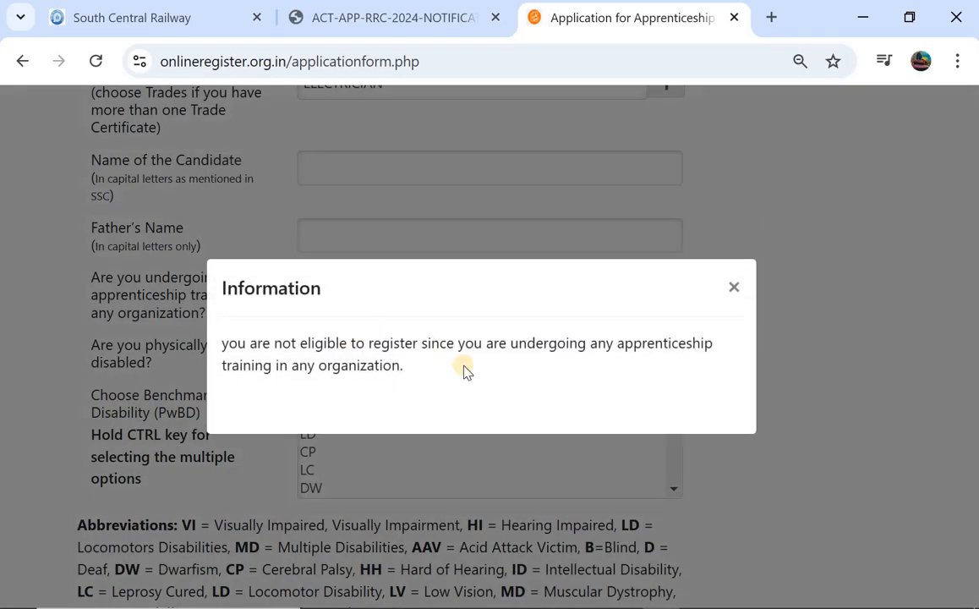
{"action": "left_click", "coordinate": [734, 287]}
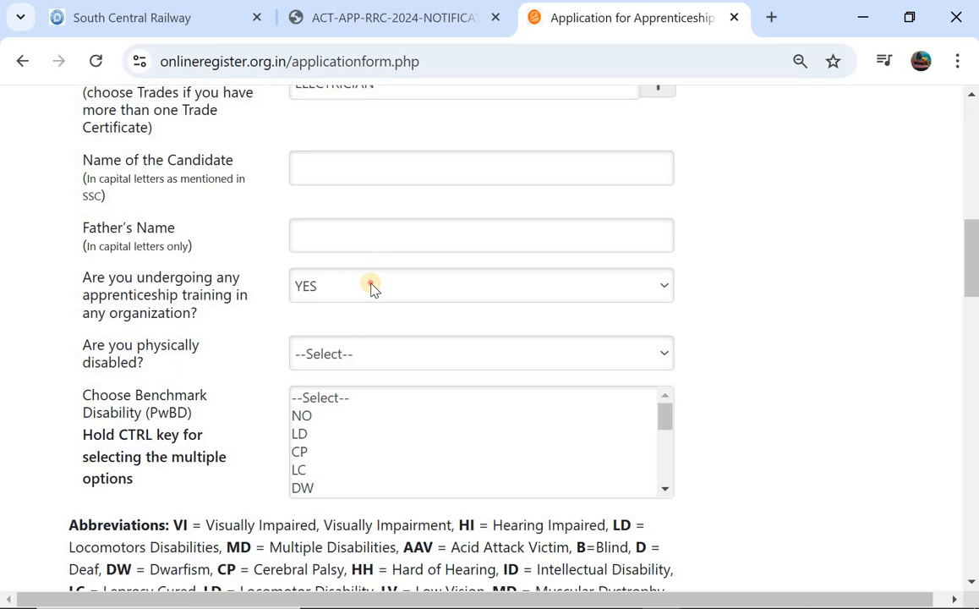
Answer NO to both the apprenticeship training question and the physically disabled question
{"action": "left_click", "coordinate": [371, 289]}
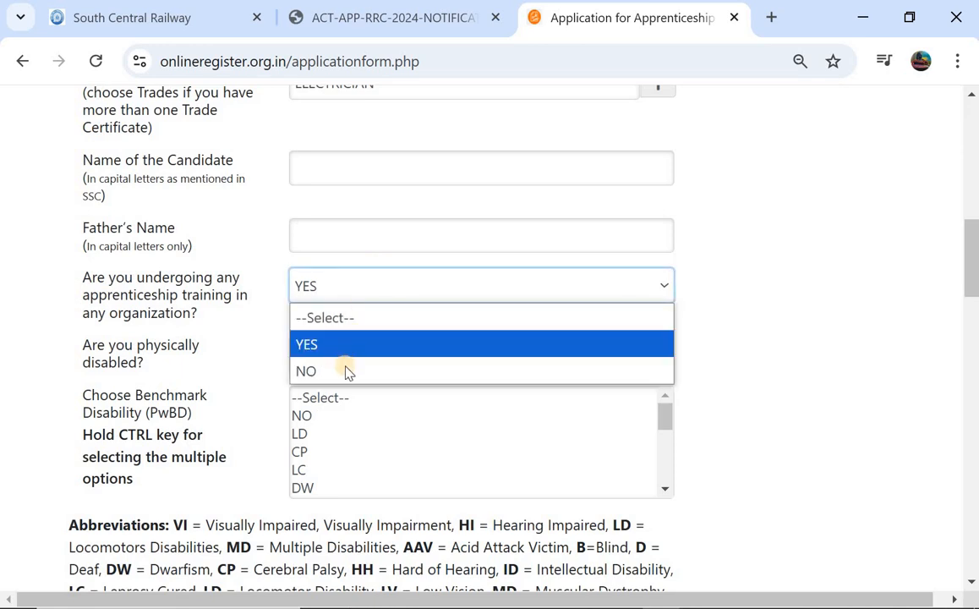
{"action": "left_click", "coordinate": [345, 371]}
{"action": "scroll", "coordinate": [345, 372], "scroll_direction": "down", "scroll_amount": 1}
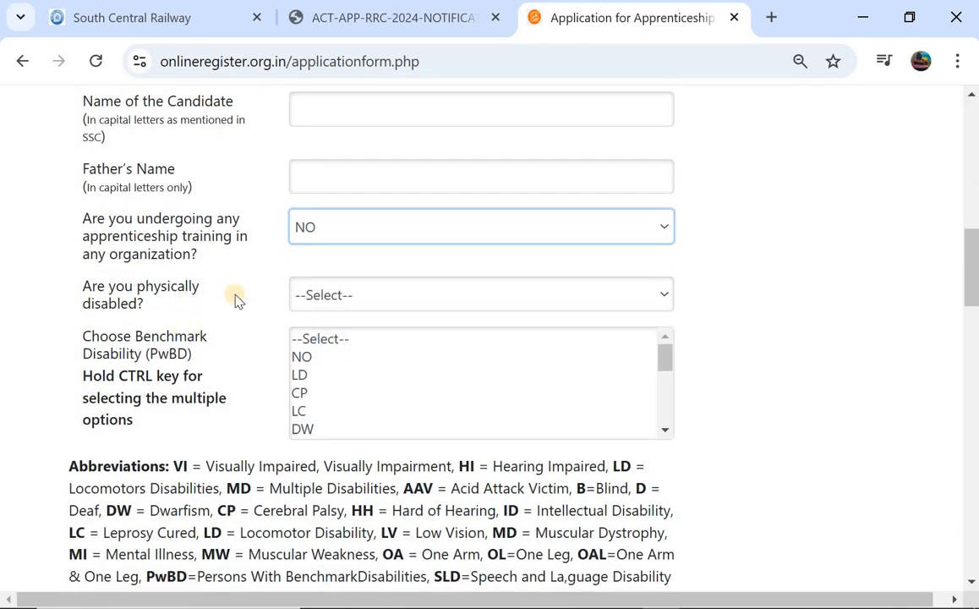
{"action": "left_click", "coordinate": [311, 303]}
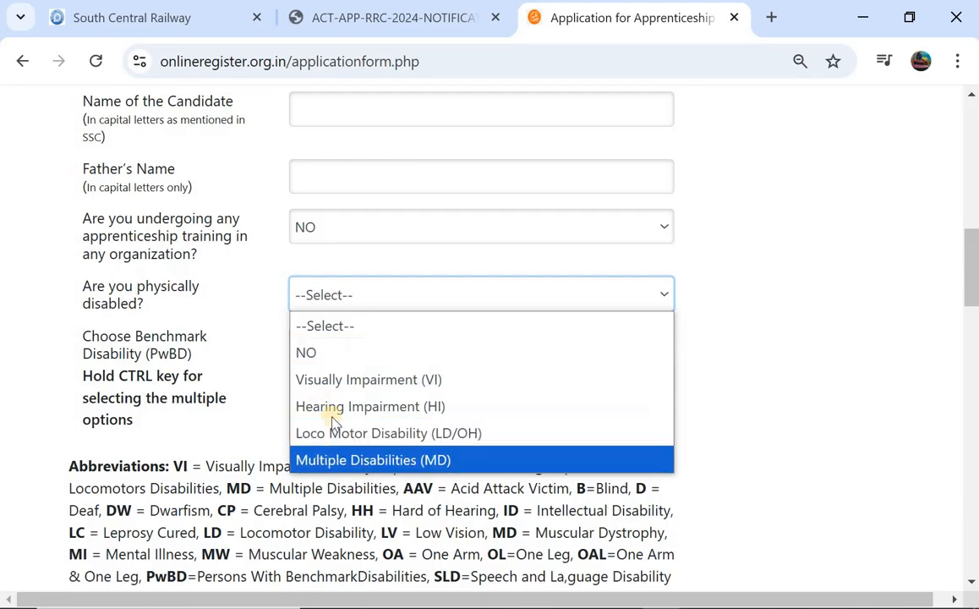
{"action": "left_click", "coordinate": [310, 352]}
Look through the benchmark disability options and their abbreviations, and answer NO to the Ex-Servicemen/Serving Jawans/Officers question
{"action": "scroll", "coordinate": [308, 356], "scroll_direction": "down", "scroll_amount": 1}
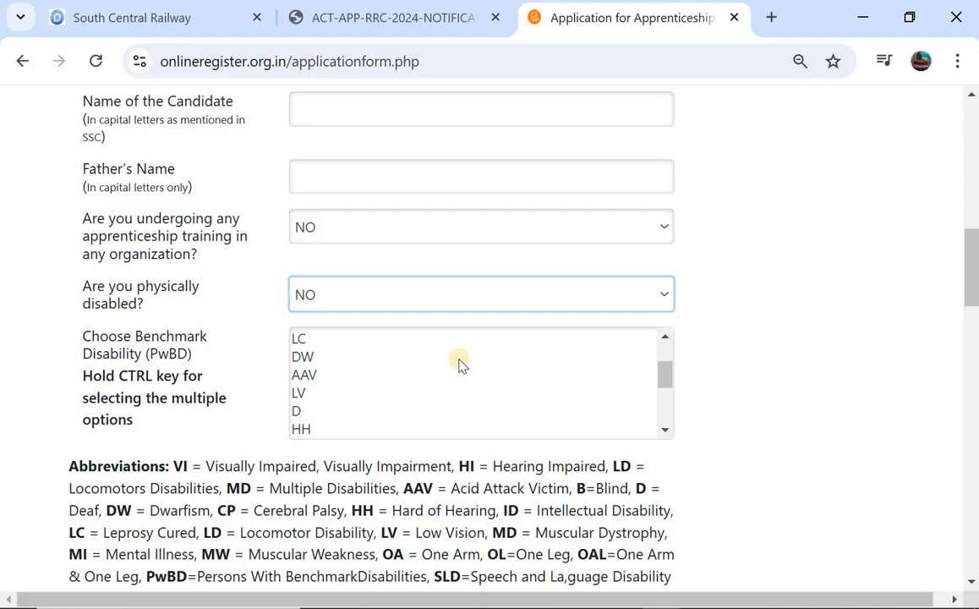
{"action": "scroll", "coordinate": [304, 258], "scroll_direction": "down", "scroll_amount": 3}
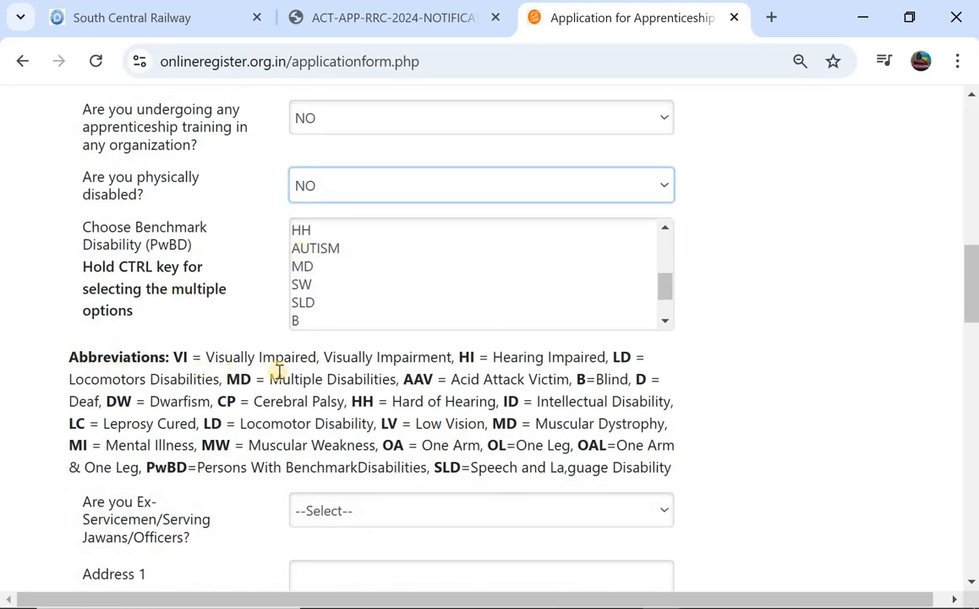
{"action": "scroll", "coordinate": [279, 372], "scroll_direction": "down", "scroll_amount": 3}
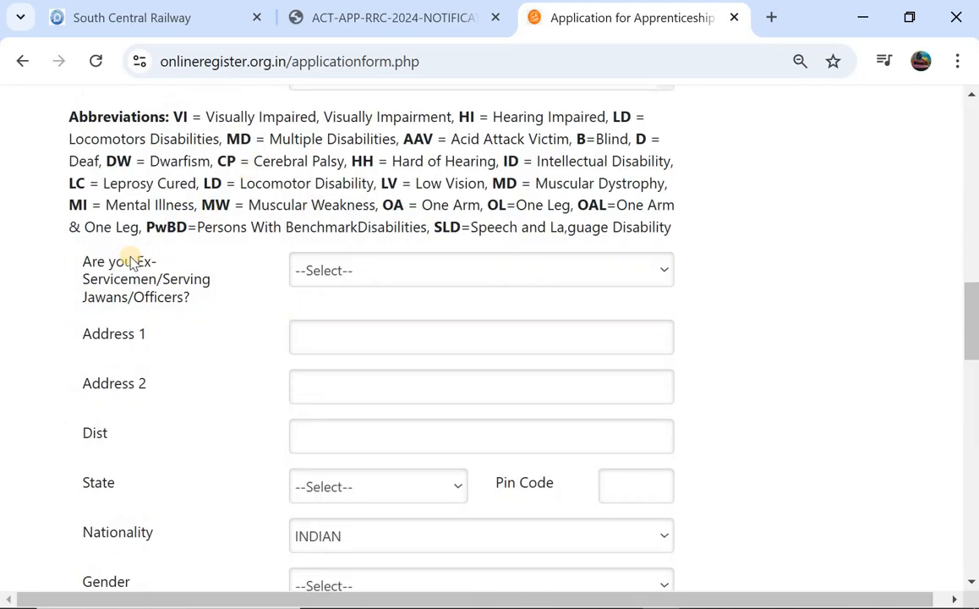
{"action": "left_click", "coordinate": [310, 271]}
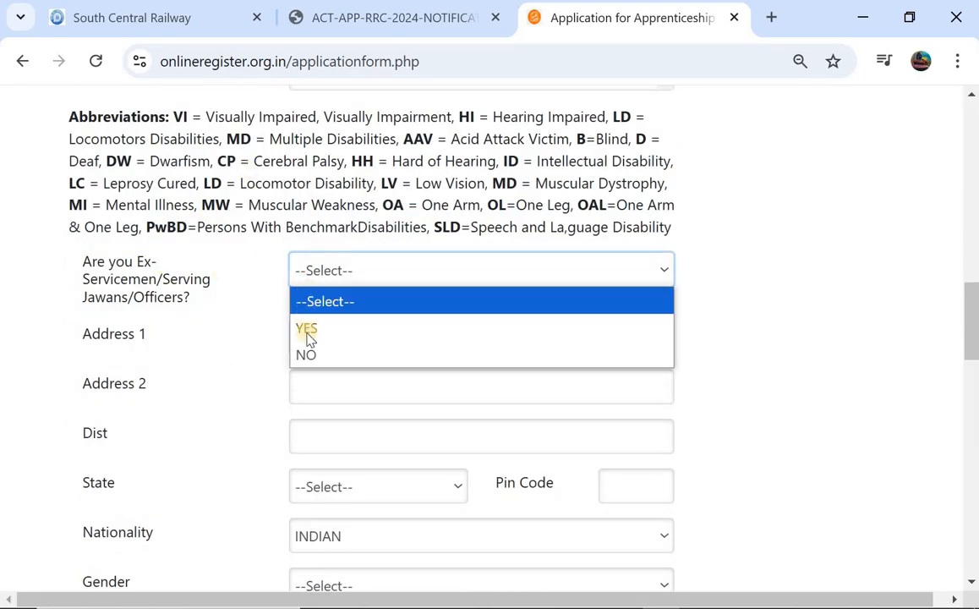
{"action": "left_click", "coordinate": [310, 352]}
Go through the Address 1, Address 2 and Dist fields without filling them in
{"action": "scroll", "coordinate": [310, 345], "scroll_direction": "down", "scroll_amount": 1}
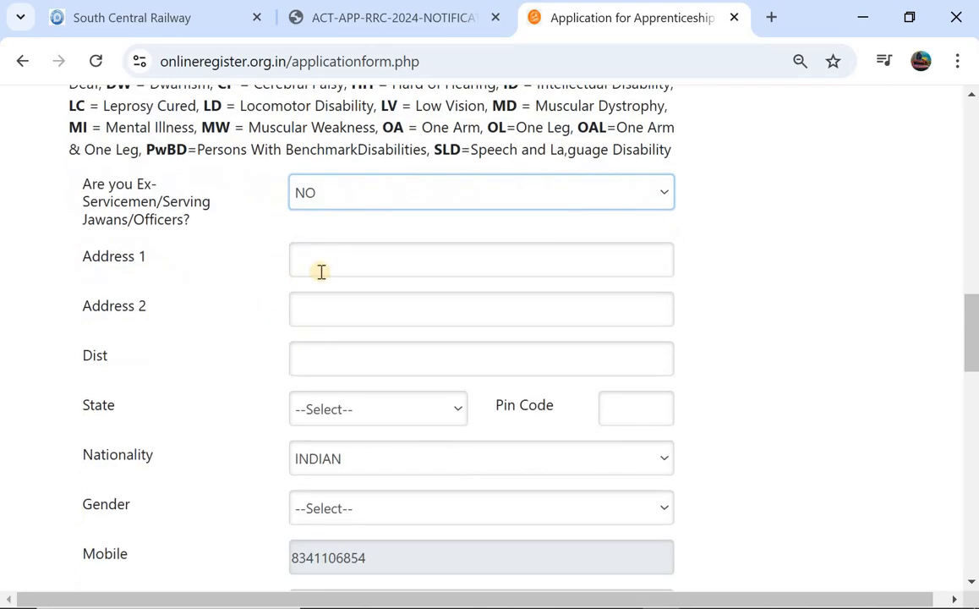
{"action": "left_click", "coordinate": [337, 266]}
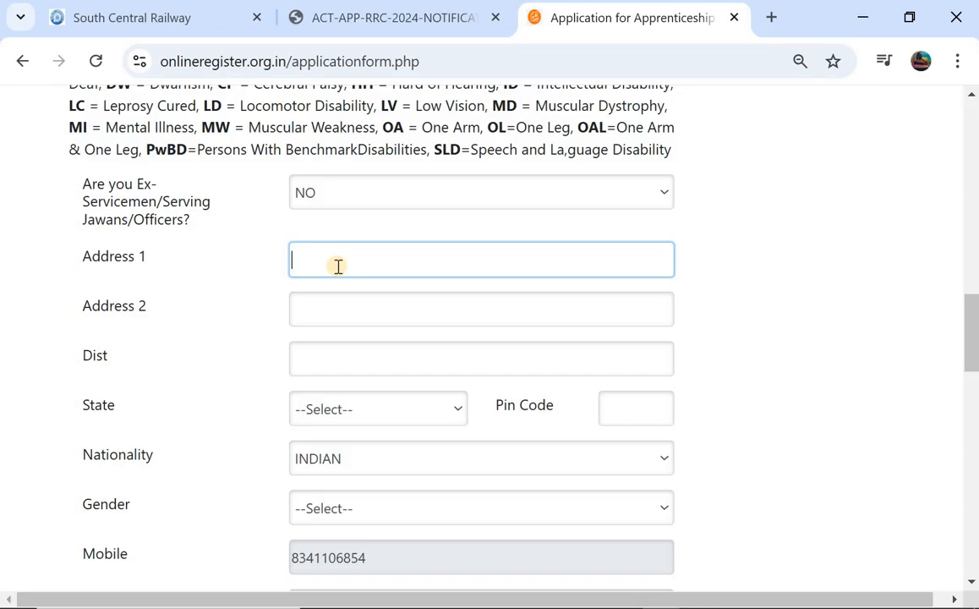
{"action": "left_click", "coordinate": [350, 342]}
{"action": "scroll", "coordinate": [360, 340], "scroll_direction": "down", "scroll_amount": 1}
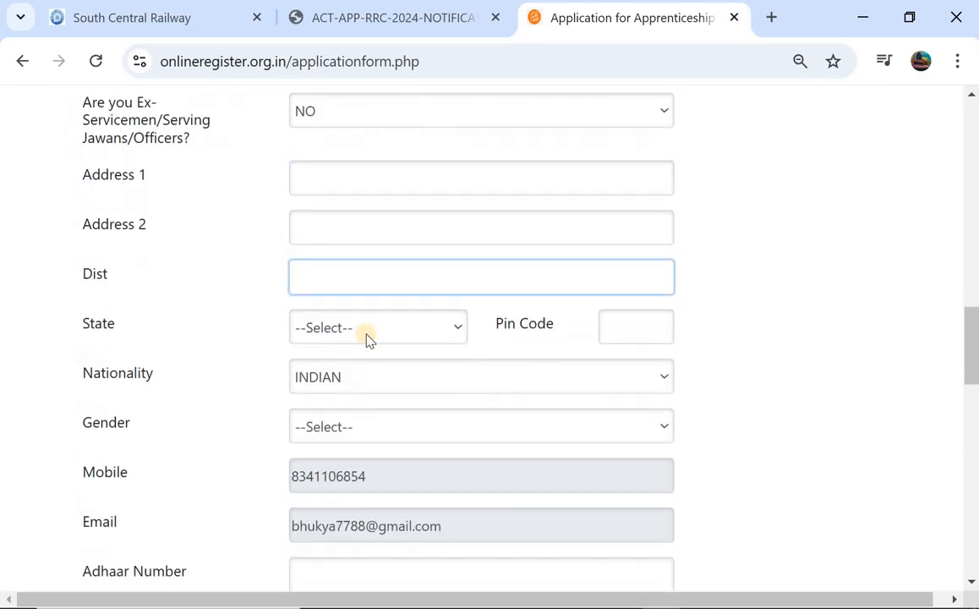
Set the state to Telangana and enter the postal pin code of the address
{"action": "left_click", "coordinate": [381, 329]}
{"action": "scroll", "coordinate": [378, 188], "scroll_direction": "down", "scroll_amount": 4}
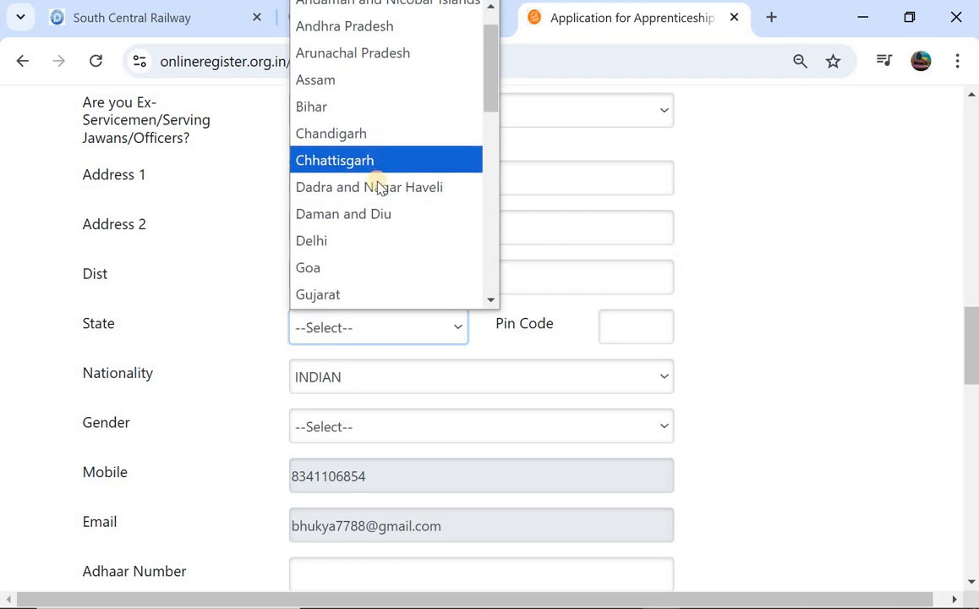
{"action": "scroll", "coordinate": [378, 187], "scroll_direction": "down", "scroll_amount": 3}
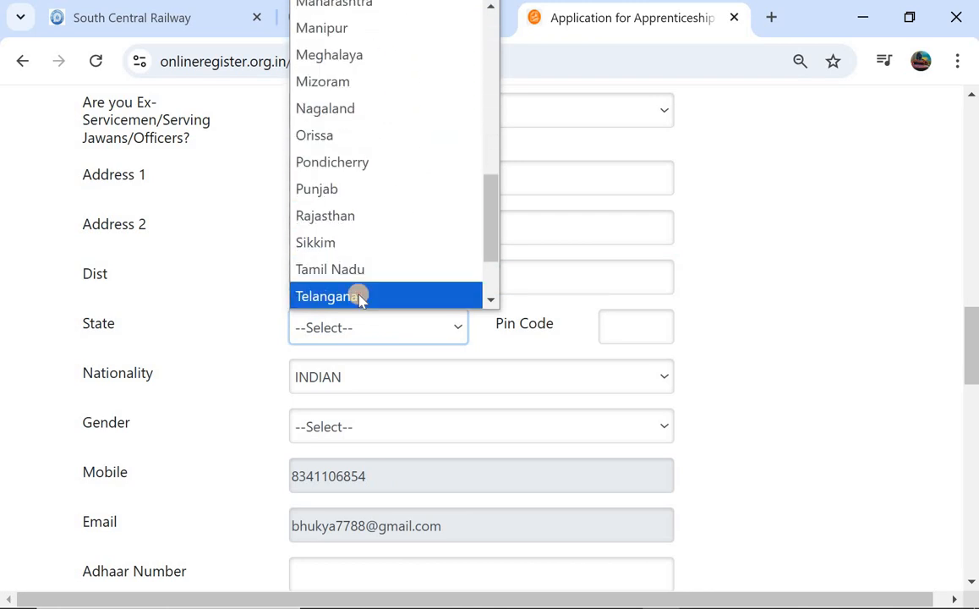
{"action": "left_click", "coordinate": [360, 294]}
{"action": "left_click", "coordinate": [622, 327]}
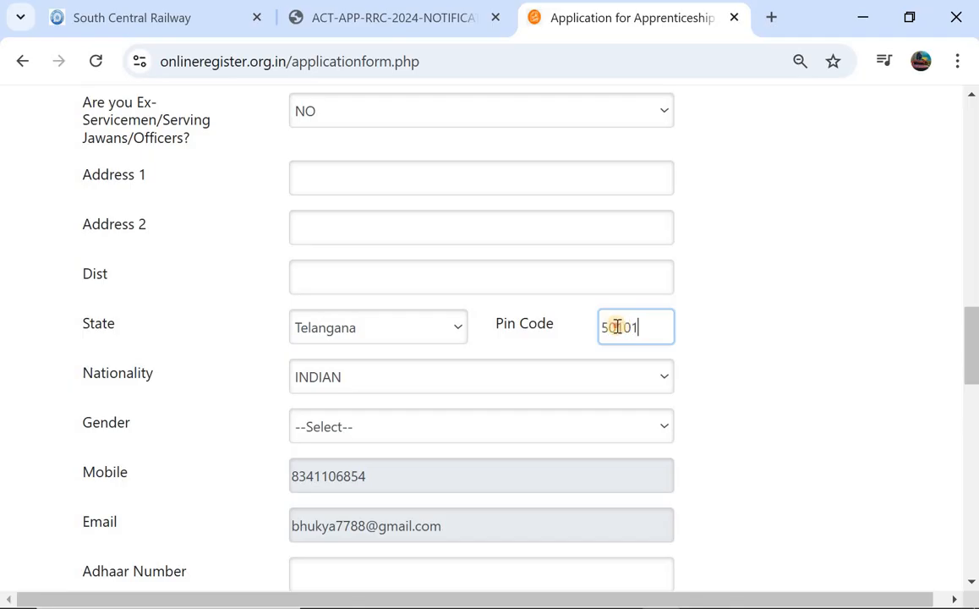
Set the applicant's gender to MALE
{"action": "scroll", "coordinate": [416, 328], "scroll_direction": "down", "scroll_amount": 1}
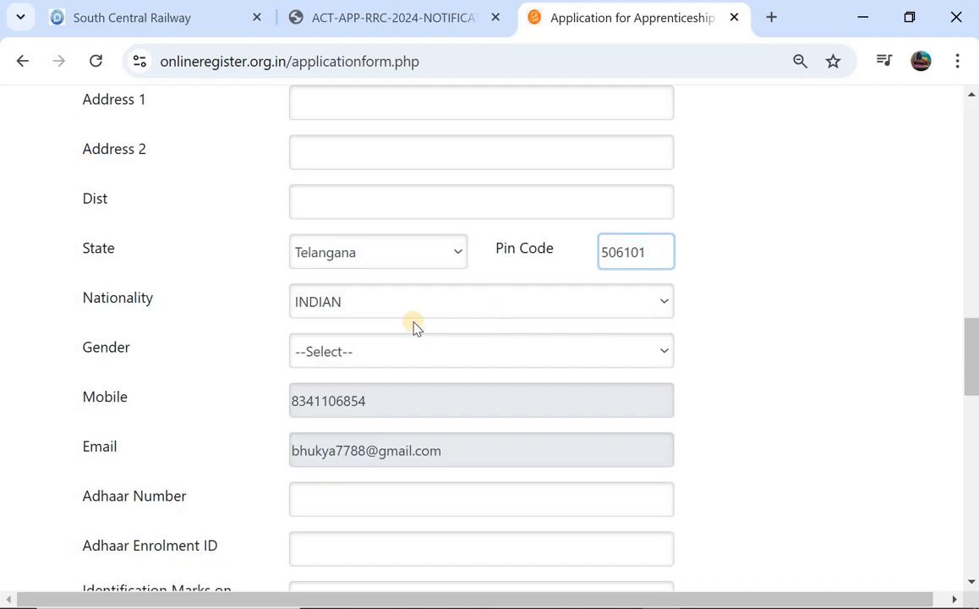
{"action": "left_click", "coordinate": [356, 353]}
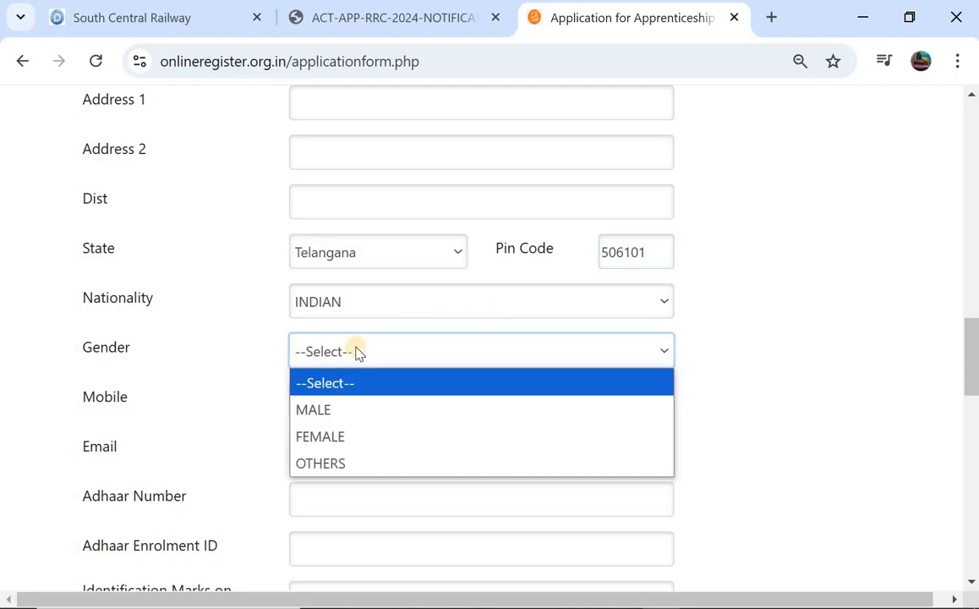
{"action": "left_click", "coordinate": [318, 411]}
Go through the Adhaar number, Adhaar enrolment ID and the two body identification mark fields
{"action": "scroll", "coordinate": [320, 413], "scroll_direction": "down", "scroll_amount": 1}
{"action": "scroll", "coordinate": [322, 425], "scroll_direction": "down", "scroll_amount": 2}
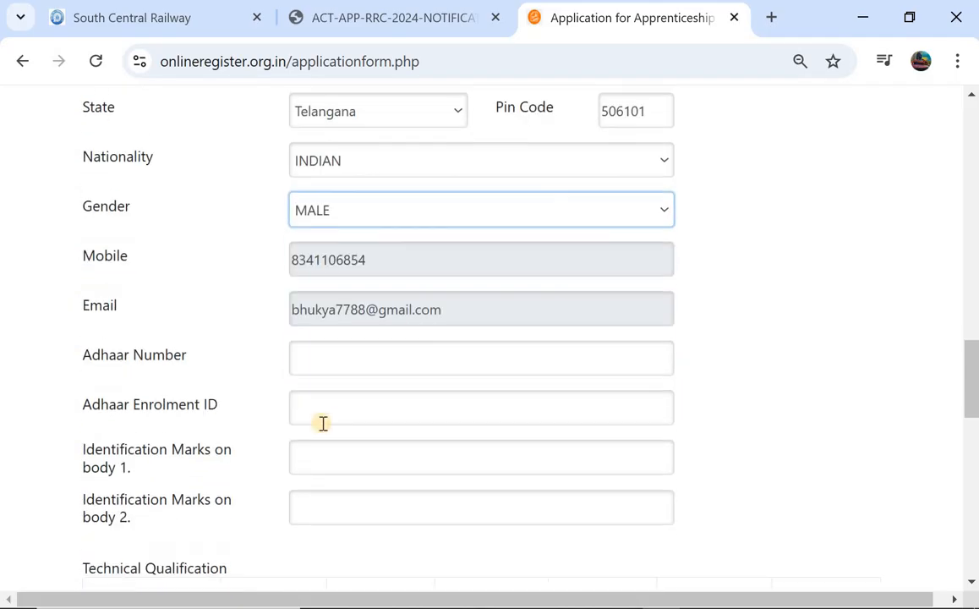
{"action": "scroll", "coordinate": [376, 297], "scroll_direction": "down", "scroll_amount": 3}
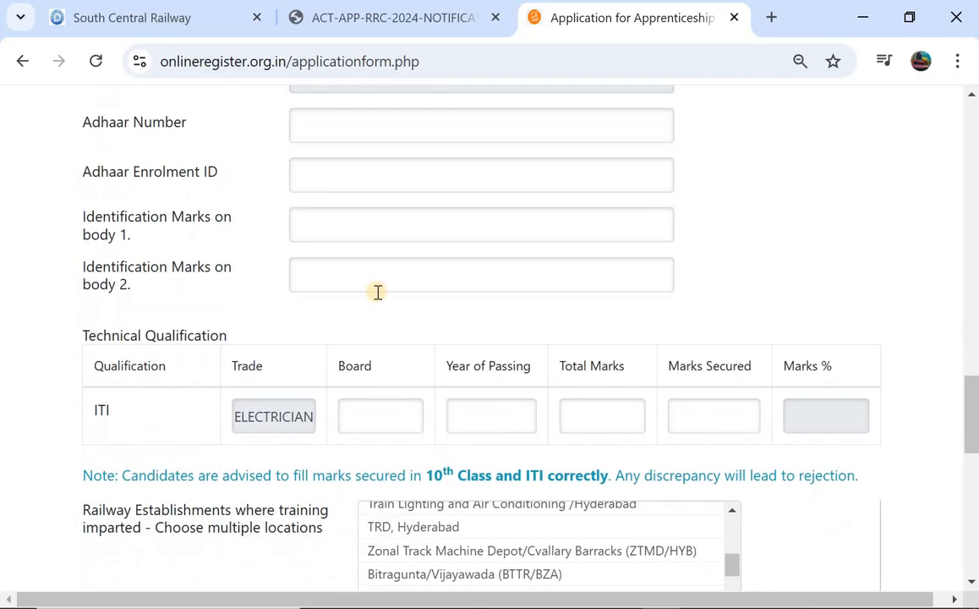
{"action": "left_click", "coordinate": [337, 122]}
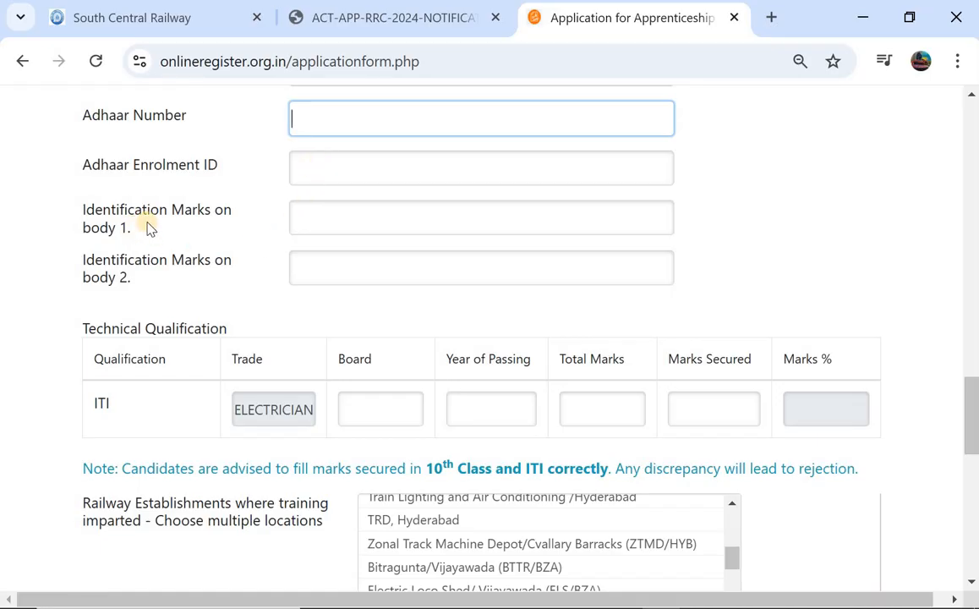
{"action": "left_click", "coordinate": [333, 216]}
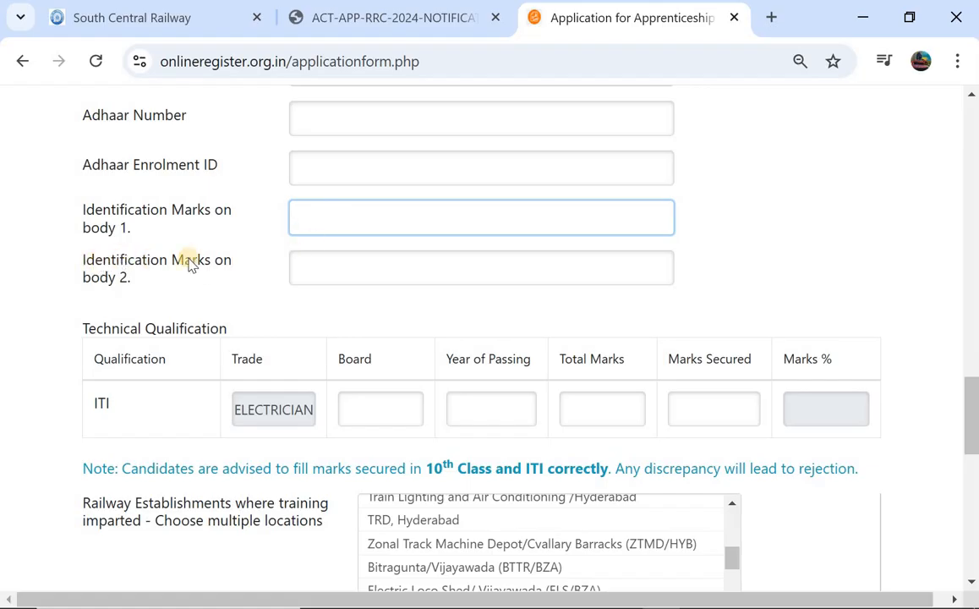
{"action": "left_click", "coordinate": [356, 267]}
Fill in the ITI technical qualification with board ts, total marks 1000 and marks secured 86, leaving the passing year blank
{"action": "scroll", "coordinate": [98, 247], "scroll_direction": "down", "scroll_amount": 2}
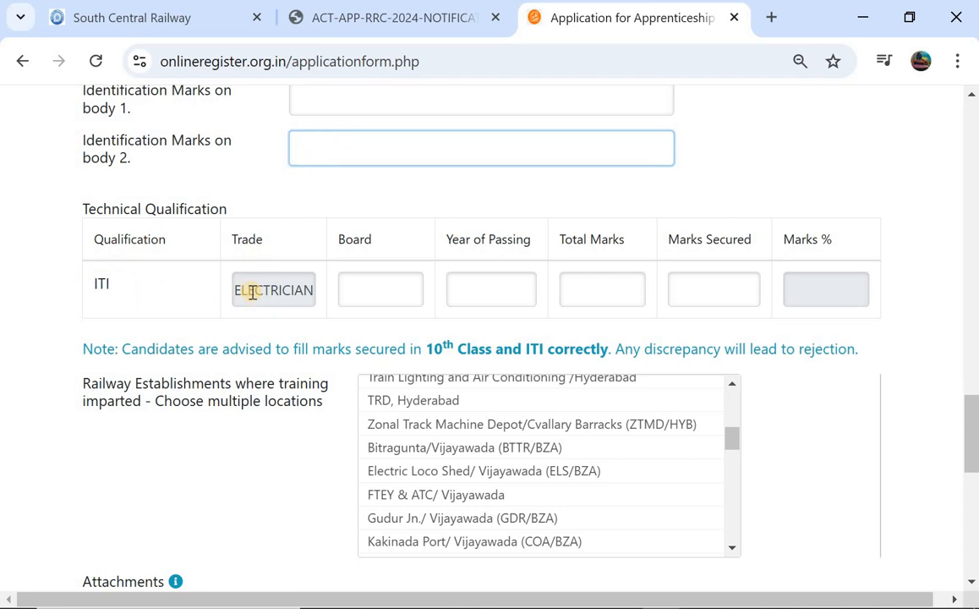
{"action": "left_click", "coordinate": [350, 286]}
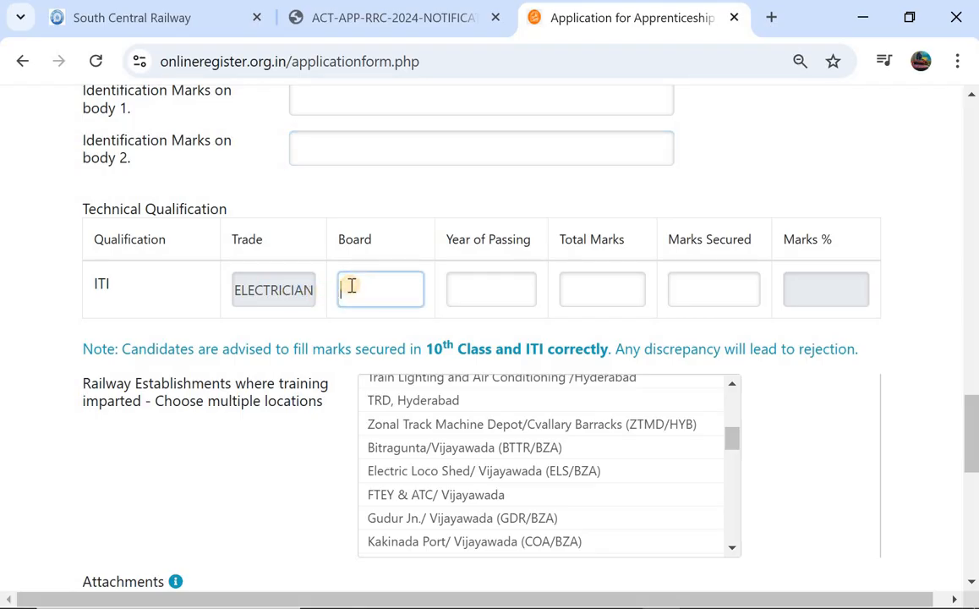
{"action": "type", "text": "ts"}
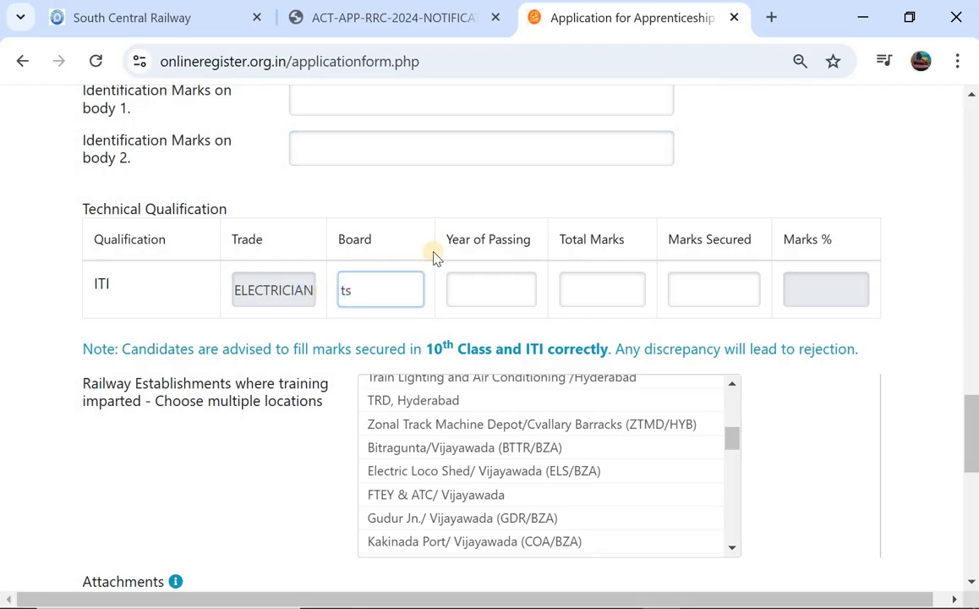
{"action": "left_click", "coordinate": [489, 286]}
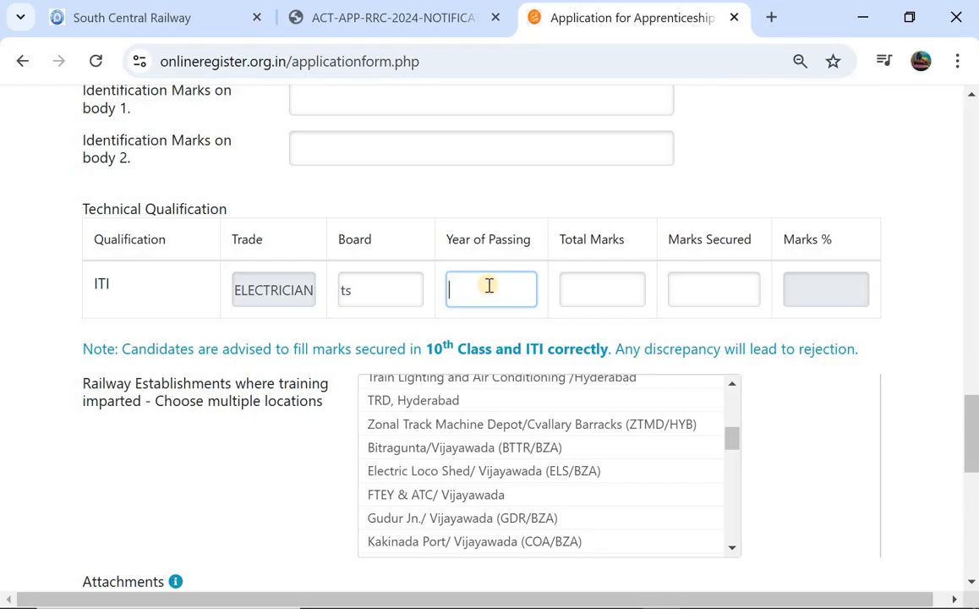
{"action": "left_click", "coordinate": [573, 287]}
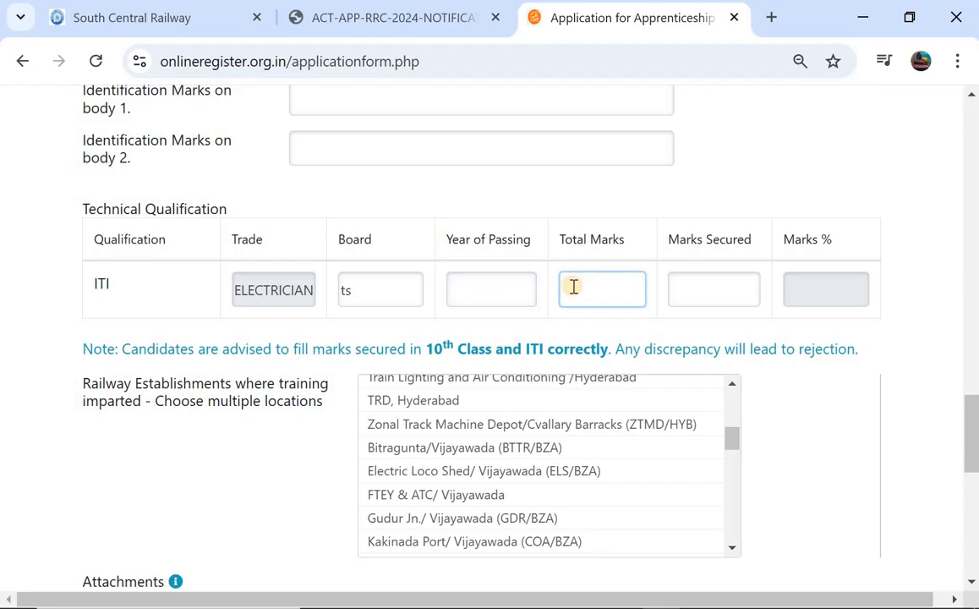
{"action": "type", "text": "1000"}
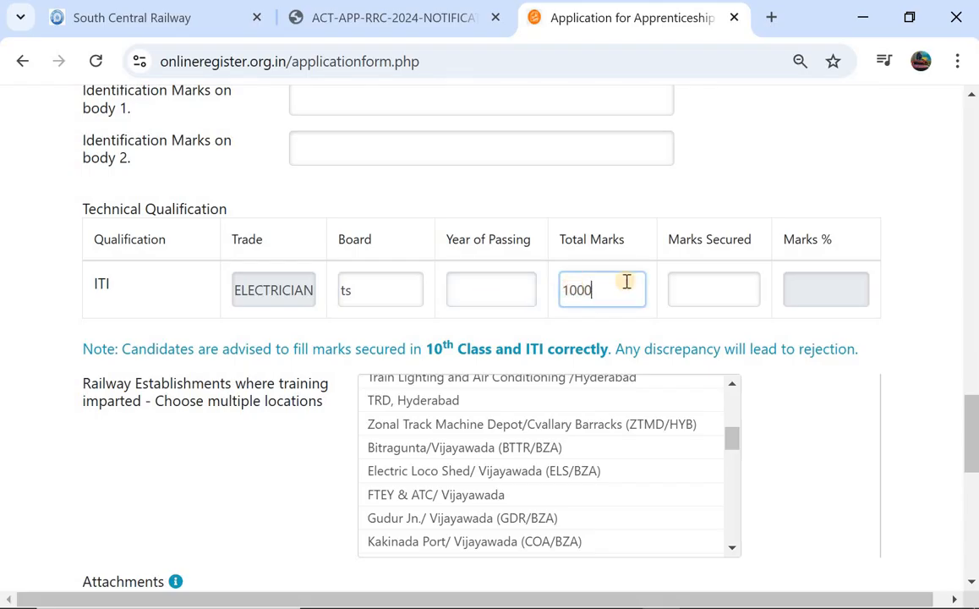
{"action": "left_click", "coordinate": [712, 281]}
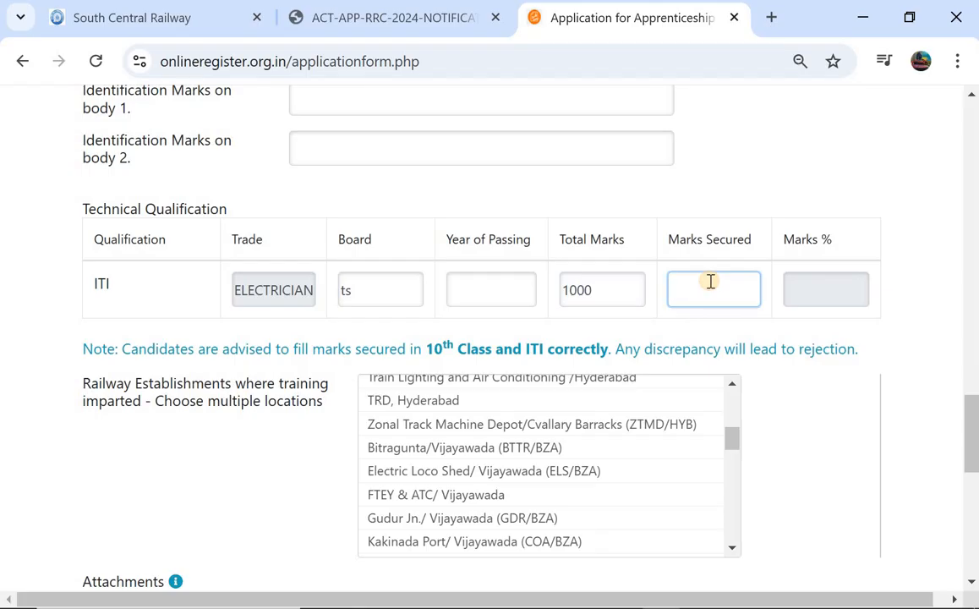
{"action": "left_click", "coordinate": [802, 287]}
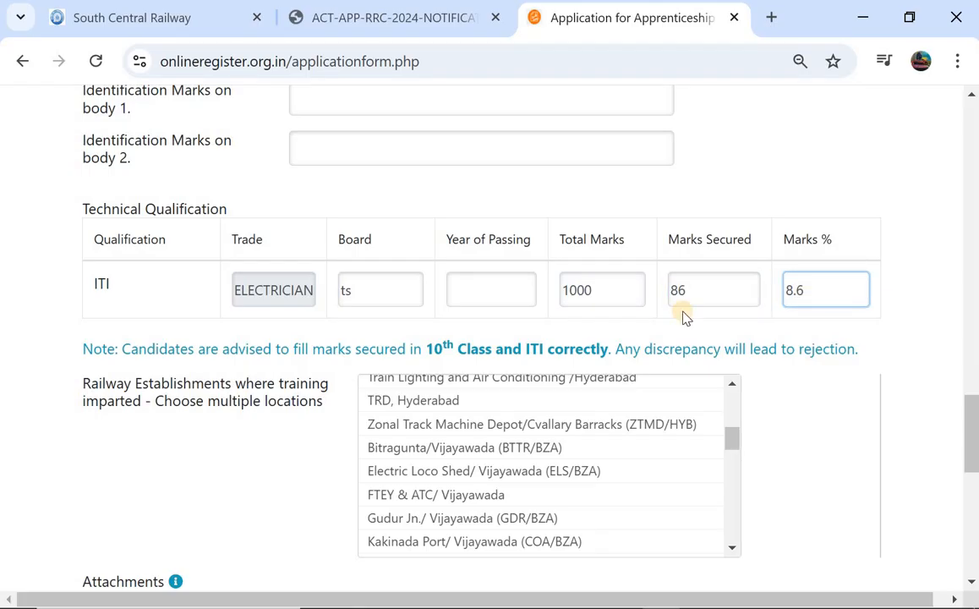
Read the note below the technical qualification table about filling in the 10th Class and ITI marks correctly
{"action": "scroll", "coordinate": [608, 245], "scroll_direction": "down", "scroll_amount": 1}
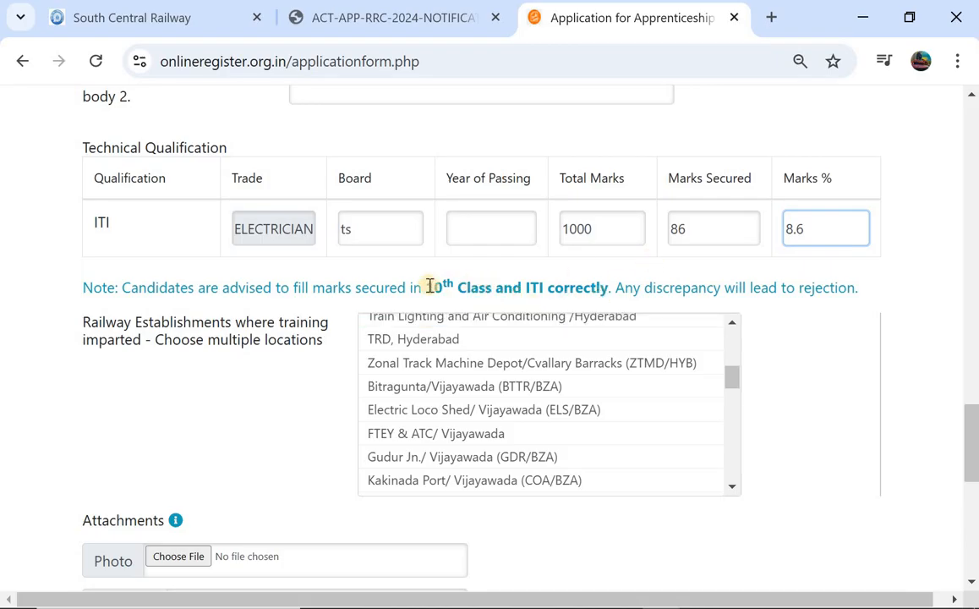
{"action": "left_click_drag", "start_coordinate": [430, 286], "coordinate": [609, 288]}
{"action": "left_click", "coordinate": [478, 267]}
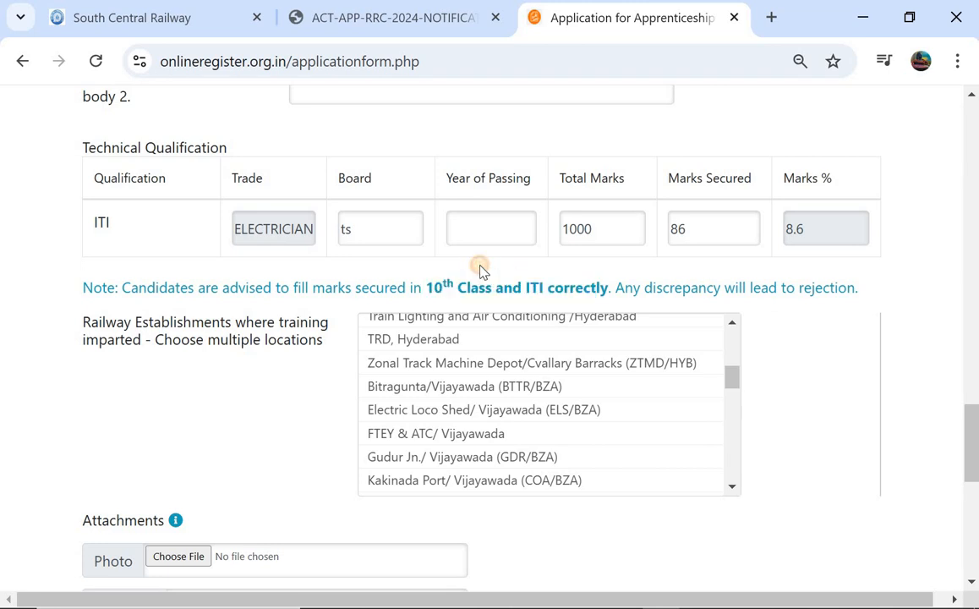
{"action": "scroll", "coordinate": [288, 122], "scroll_direction": "up", "scroll_amount": 2}
{"action": "scroll", "coordinate": [287, 119], "scroll_direction": "down", "scroll_amount": 2}
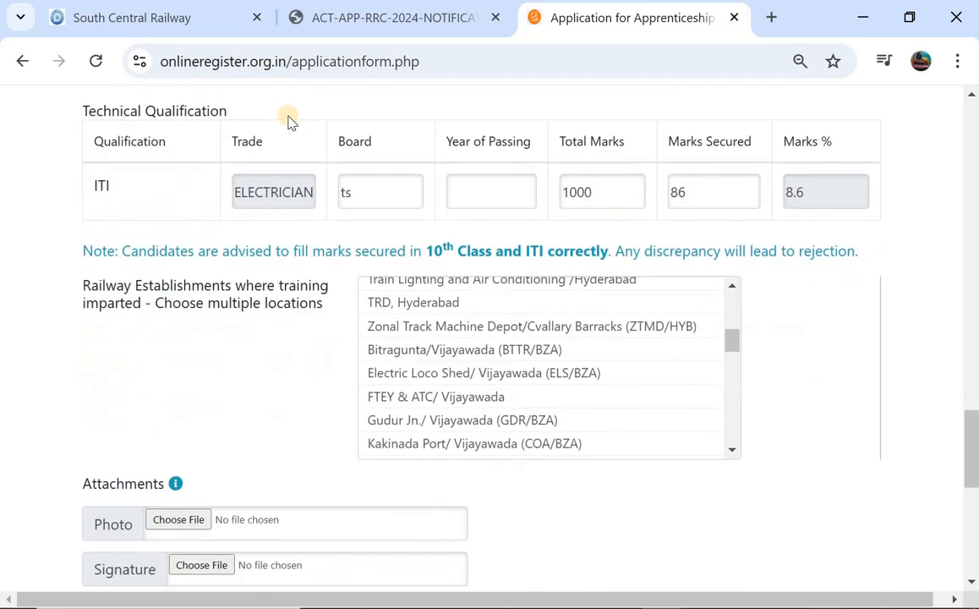
Choose Zonal Track Machine Depot/Cvallary Barracks (ZTMD/HYB) as a railway establishment for the training
{"action": "scroll", "coordinate": [261, 189], "scroll_direction": "down", "scroll_amount": 2}
{"action": "scroll", "coordinate": [262, 190], "scroll_direction": "up", "scroll_amount": 1}
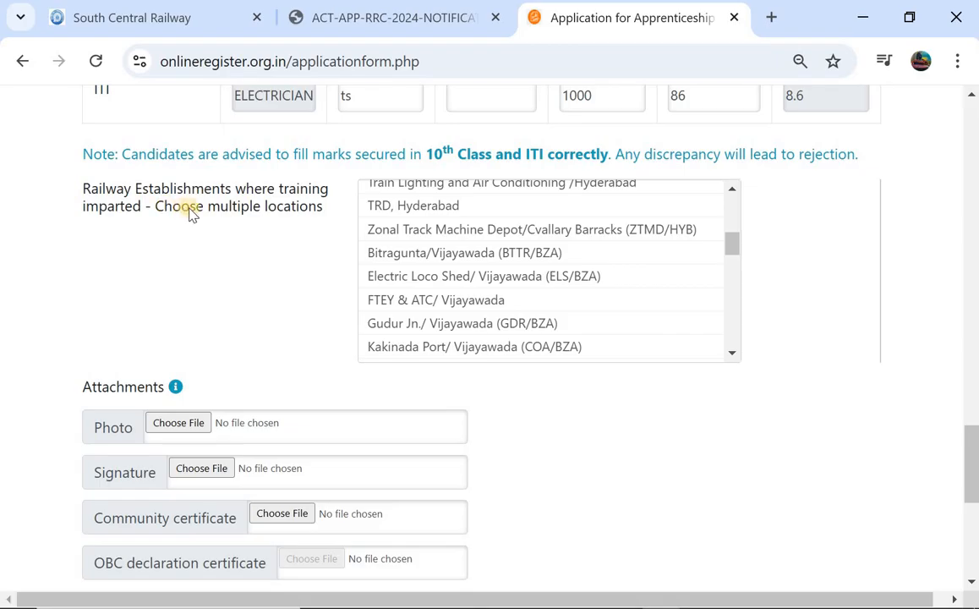
{"action": "left_click", "coordinate": [400, 231]}
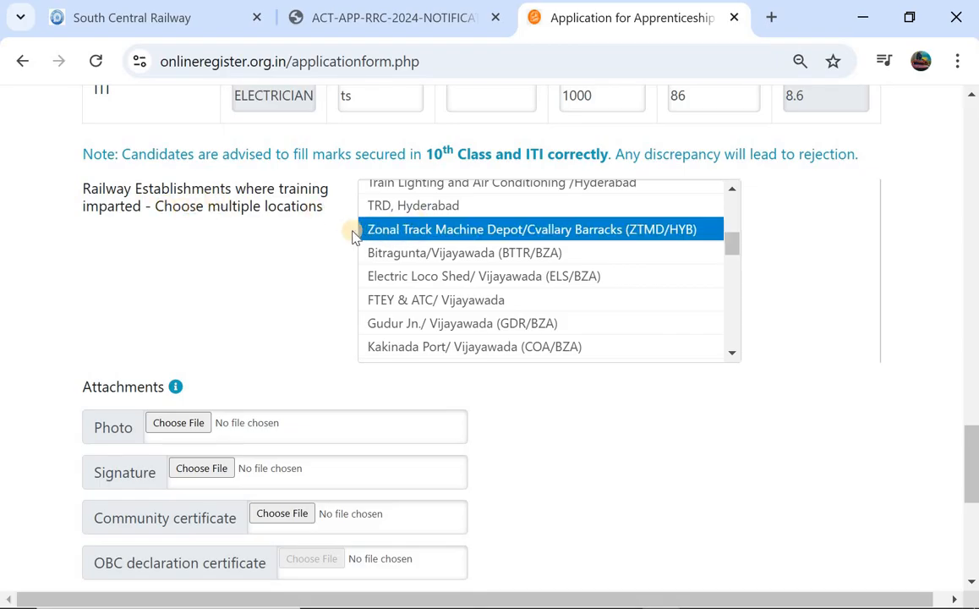
Look through the railway establishments offered for training and add FTEY & ATC/ Vijayawada to the chosen locations
{"action": "scroll", "coordinate": [412, 239], "scroll_direction": "up", "scroll_amount": 4}
{"action": "left_click", "coordinate": [412, 240]}
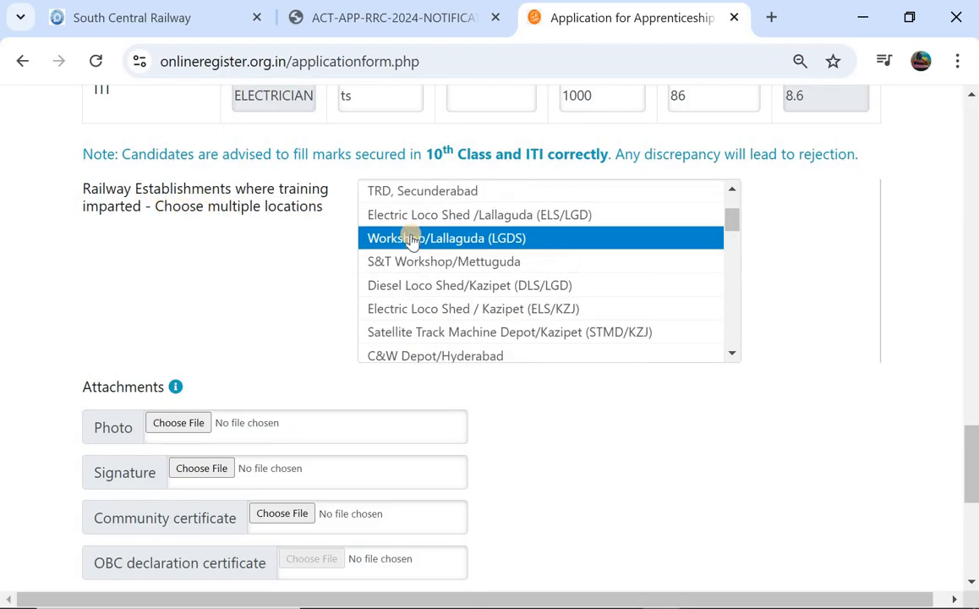
{"action": "scroll", "coordinate": [411, 240], "scroll_direction": "down", "scroll_amount": 2}
{"action": "left_click", "coordinate": [409, 228]}
{"action": "scroll", "coordinate": [411, 233], "scroll_direction": "down", "scroll_amount": 2}
{"action": "left_click", "coordinate": [415, 245]}
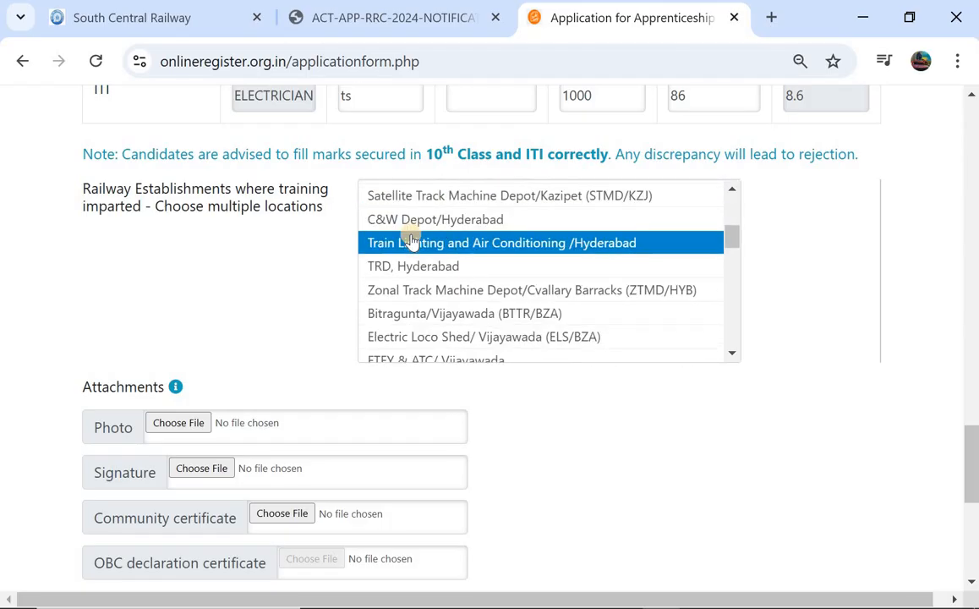
{"action": "scroll", "coordinate": [432, 254], "scroll_direction": "down", "scroll_amount": 2}
{"action": "left_click", "coordinate": [433, 257]}
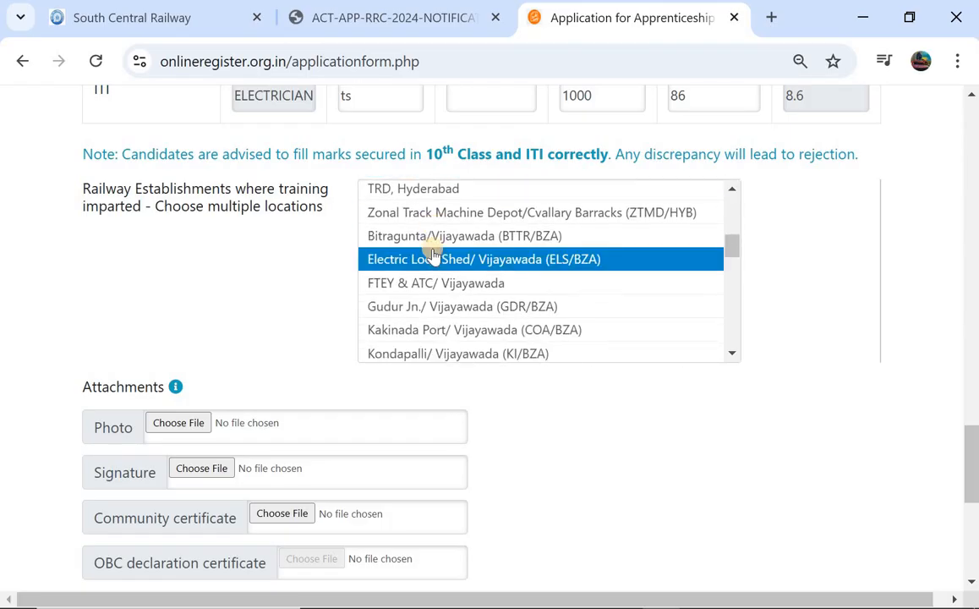
{"action": "left_click", "coordinate": [433, 284]}
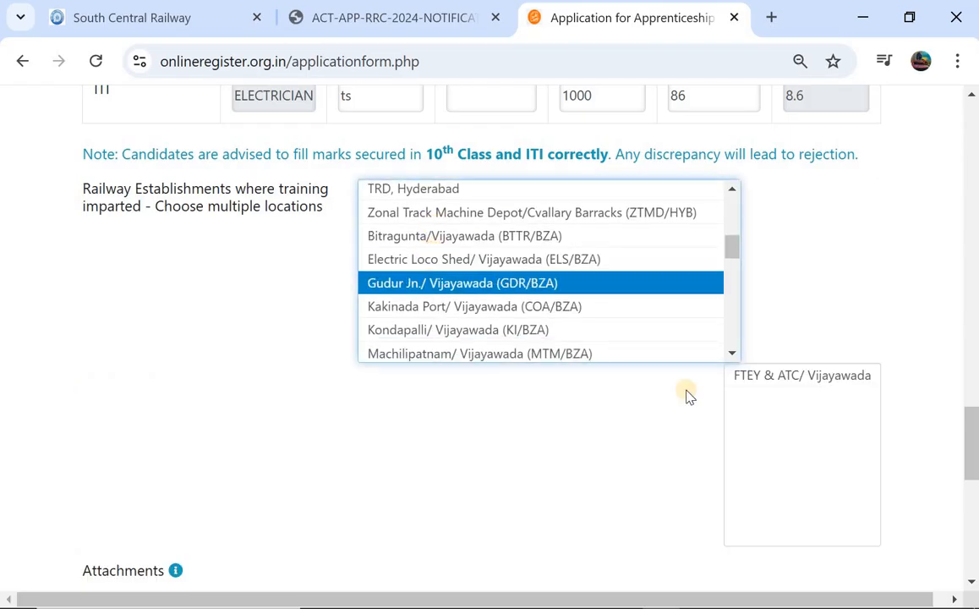
Add Kakinada Port/ Vijayawada (COA/BZA) and Electric Loco Shed/ Vijayawada (ELS/BZA) to the chosen training locations
{"action": "left_click", "coordinate": [499, 259]}
{"action": "left_click", "coordinate": [466, 285]}
{"action": "double_click", "coordinate": [466, 306]}
{"action": "left_click", "coordinate": [461, 261]}
{"action": "double_click", "coordinate": [461, 257]}
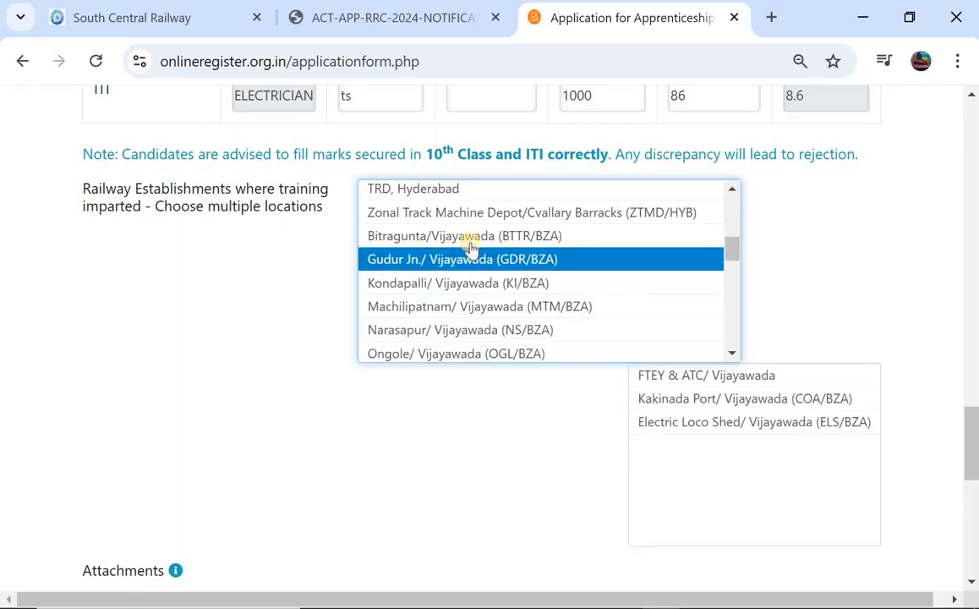
Add Bitragunta/Vijayawada (BTTR/BZA), Zonal Track Machine Depot/Cvallary Barracks (ZTMD/HYB) and TRD, Hyderabad to the chosen training locations
{"action": "left_click", "coordinate": [471, 235]}
{"action": "double_click", "coordinate": [472, 236]}
{"action": "left_click", "coordinate": [474, 213]}
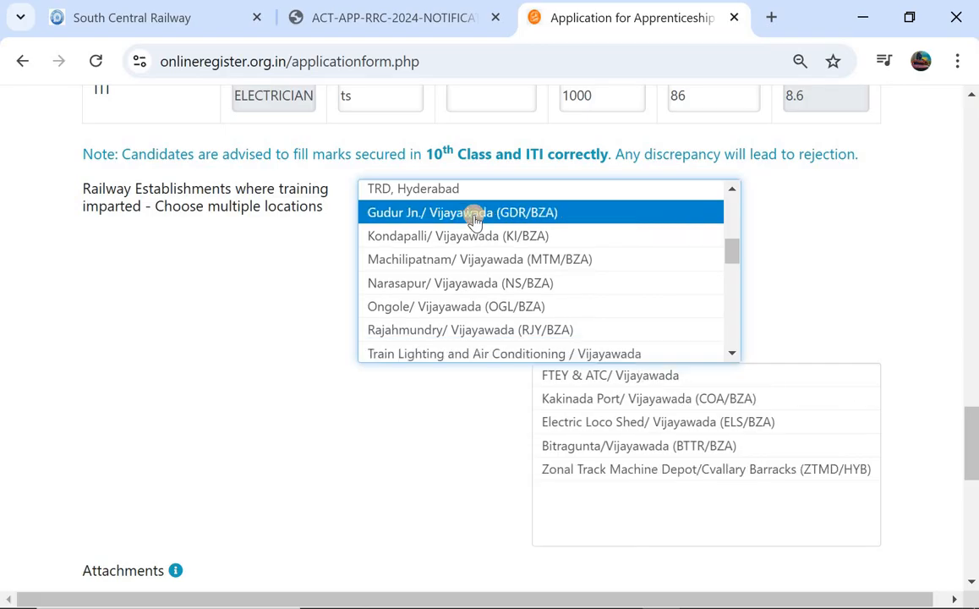
{"action": "left_click", "coordinate": [431, 191]}
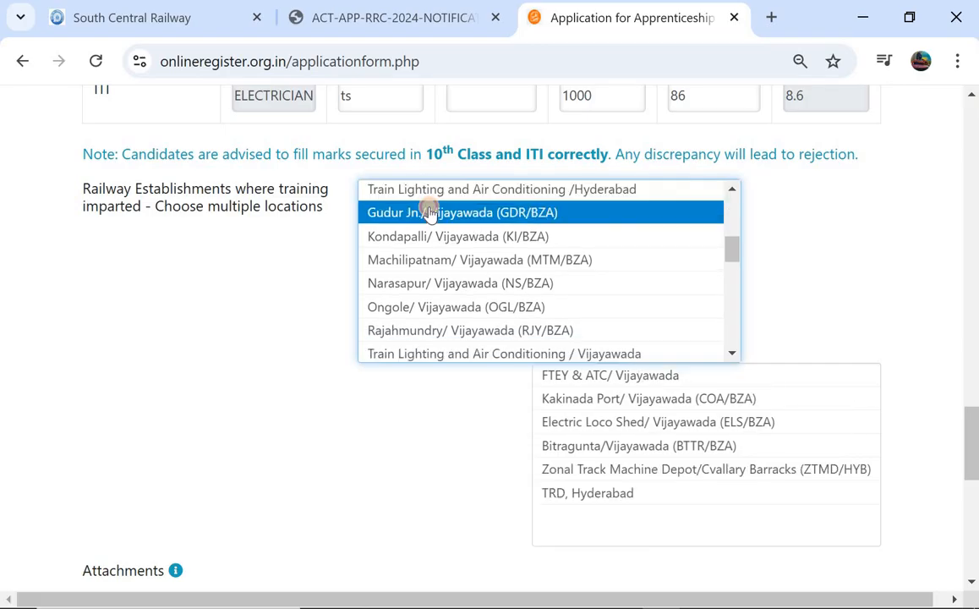
Add Gudur Jn. (GDR/BZA), Machilipatnam (MTM/BZA) and the following Vijayawada establishments up to TRD/ Vijayawada, skipping Kondapalli
{"action": "left_click", "coordinate": [429, 212]}
{"action": "left_click", "coordinate": [429, 238]}
{"action": "left_click", "coordinate": [429, 238]}
{"action": "left_click", "coordinate": [429, 237]}
{"action": "left_click", "coordinate": [429, 238]}
{"action": "left_click", "coordinate": [429, 237]}
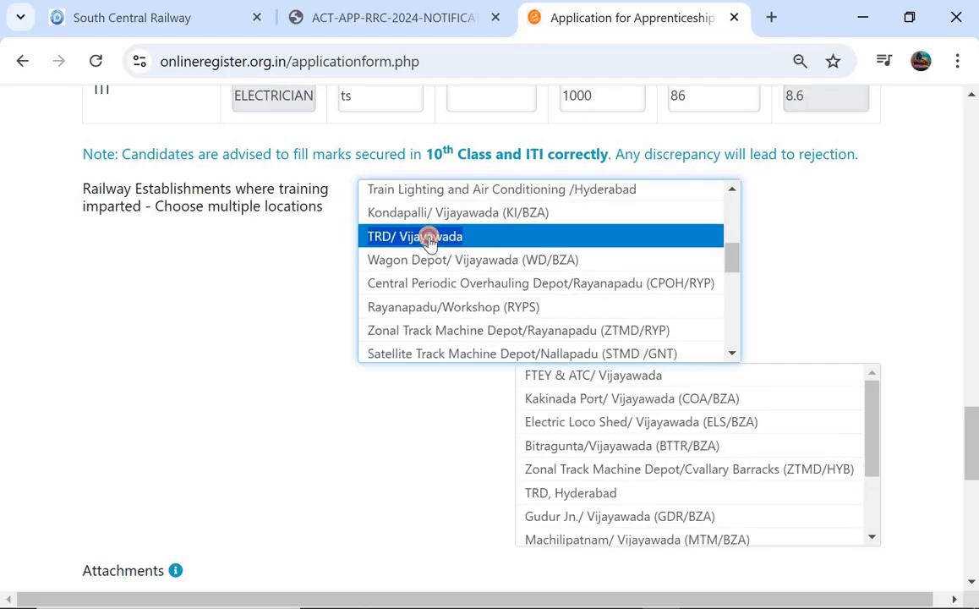
Add all remaining railway establishments, from TRD/ Vijayawada through the Guntakal and Nanded units to C&W Depot/Secunderabad, to the chosen locations
{"action": "left_click", "coordinate": [428, 237]}
{"action": "left_click", "coordinate": [429, 237]}
{"action": "triple_click", "coordinate": [429, 238]}
{"action": "triple_click", "coordinate": [428, 238]}
{"action": "triple_click", "coordinate": [429, 237]}
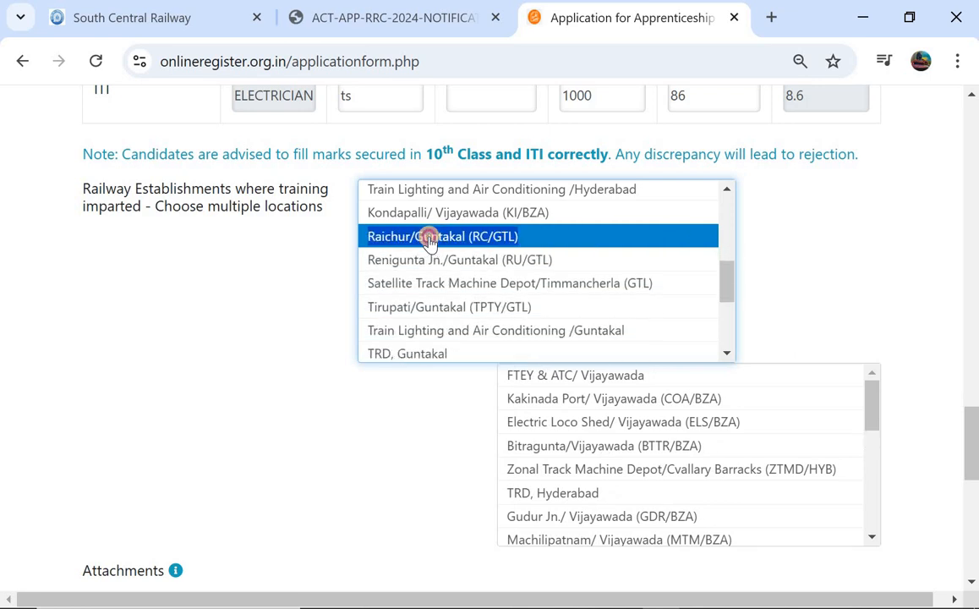
{"action": "double_click", "coordinate": [429, 237]}
{"action": "triple_click", "coordinate": [429, 238]}
{"action": "triple_click", "coordinate": [429, 238]}
{"action": "triple_click", "coordinate": [429, 238]}
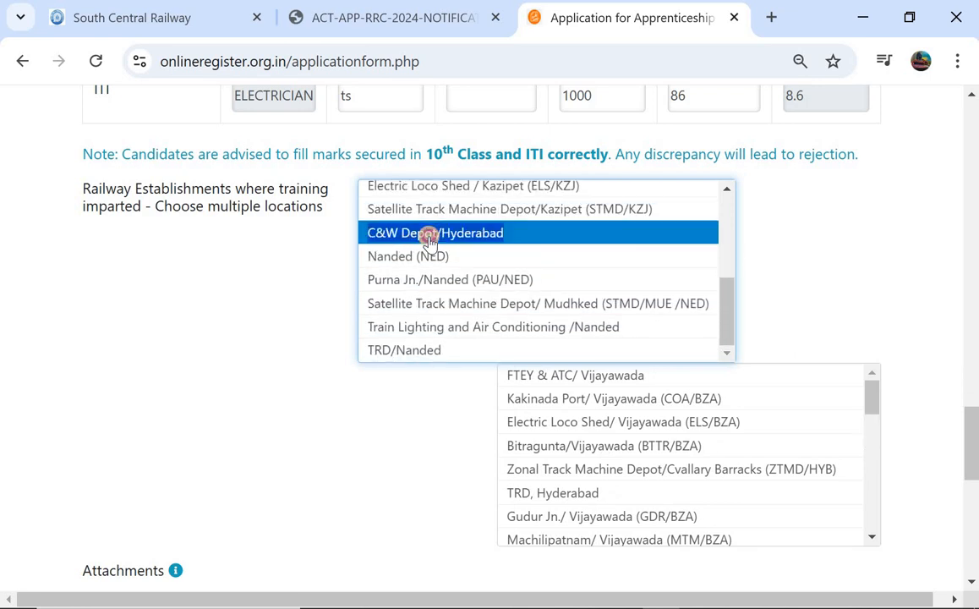
{"action": "triple_click", "coordinate": [429, 238]}
{"action": "triple_click", "coordinate": [428, 238]}
{"action": "triple_click", "coordinate": [429, 238]}
{"action": "double_click", "coordinate": [428, 238]}
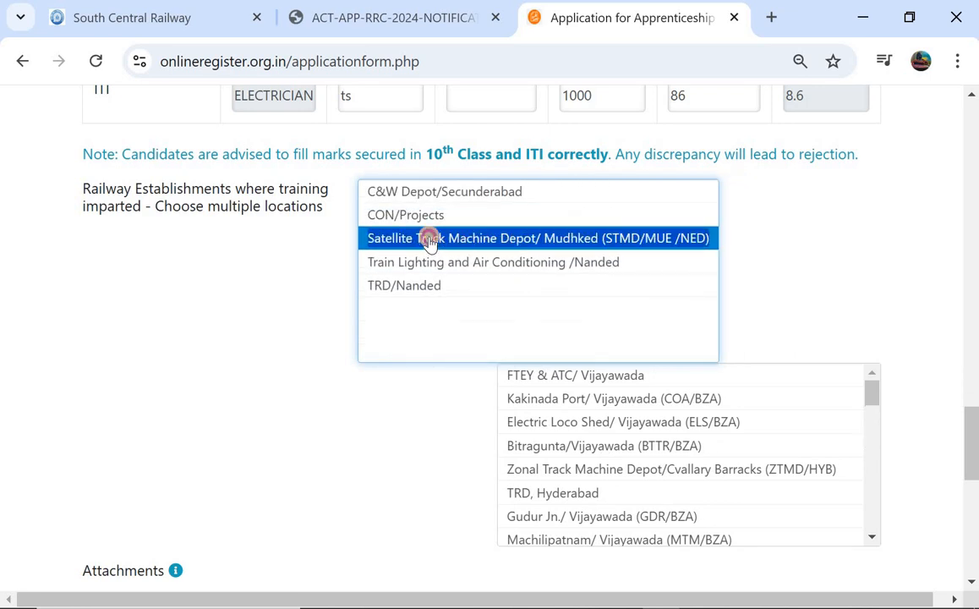
{"action": "double_click", "coordinate": [429, 238]}
{"action": "left_click", "coordinate": [429, 237]}
{"action": "left_click", "coordinate": [428, 215]}
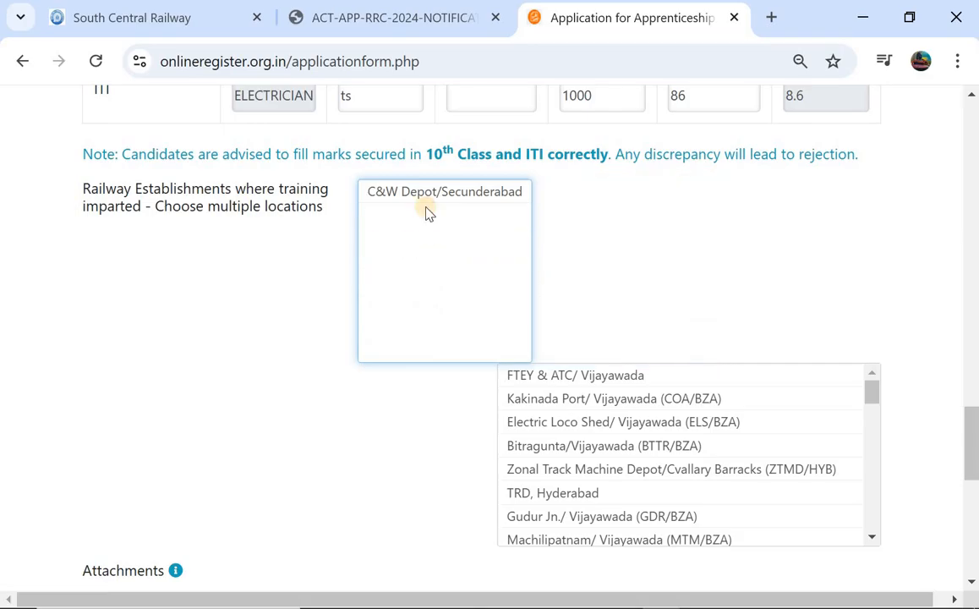
{"action": "left_click", "coordinate": [433, 194]}
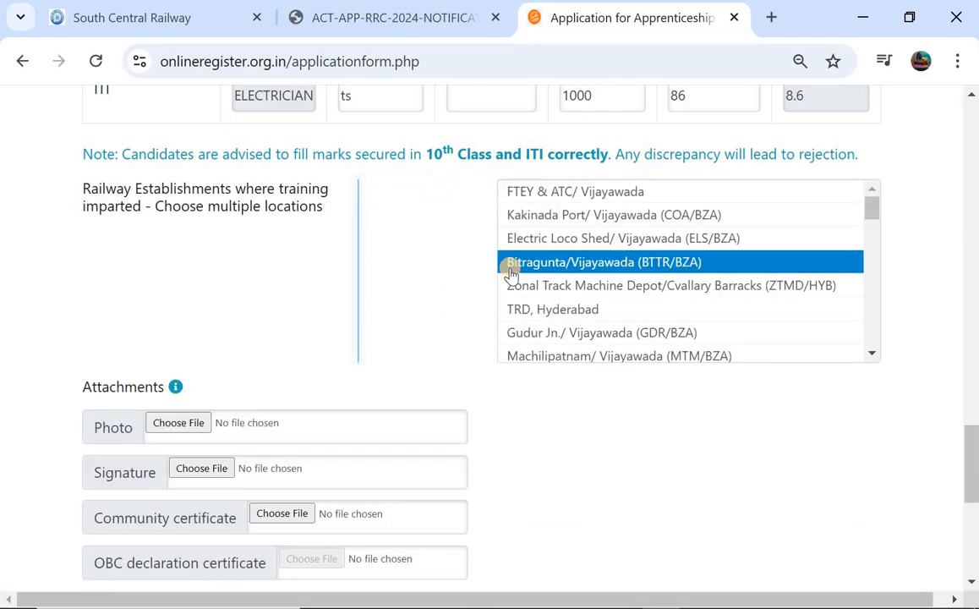
Review the chosen training locations and the attachments required, from Photo and Signature to the RDAT Registration Form (PDF)
{"action": "scroll", "coordinate": [511, 273], "scroll_direction": "down", "scroll_amount": 1}
{"action": "scroll", "coordinate": [558, 224], "scroll_direction": "up", "scroll_amount": 2}
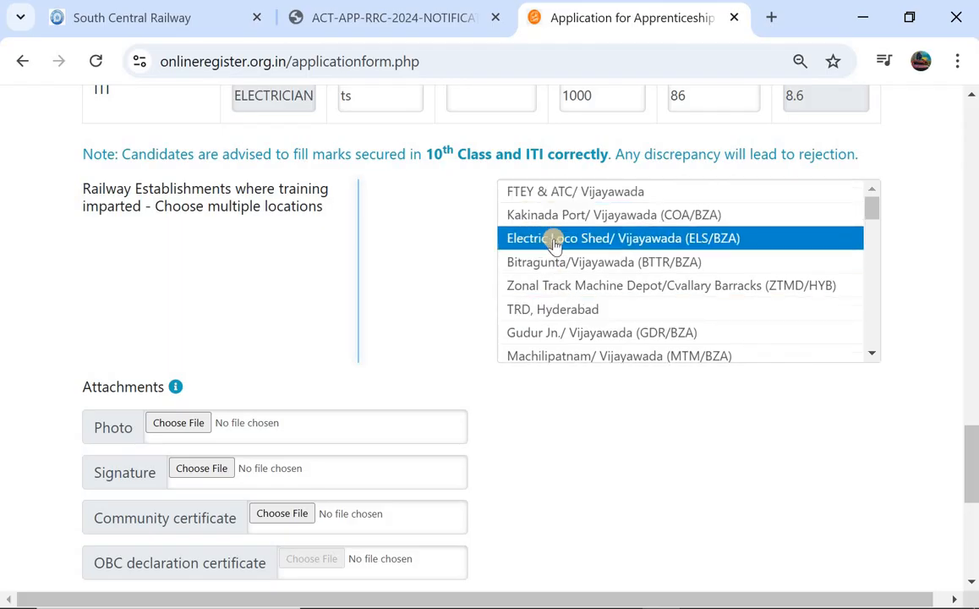
{"action": "scroll", "coordinate": [555, 243], "scroll_direction": "down", "scroll_amount": 2}
{"action": "scroll", "coordinate": [371, 243], "scroll_direction": "down", "scroll_amount": 3}
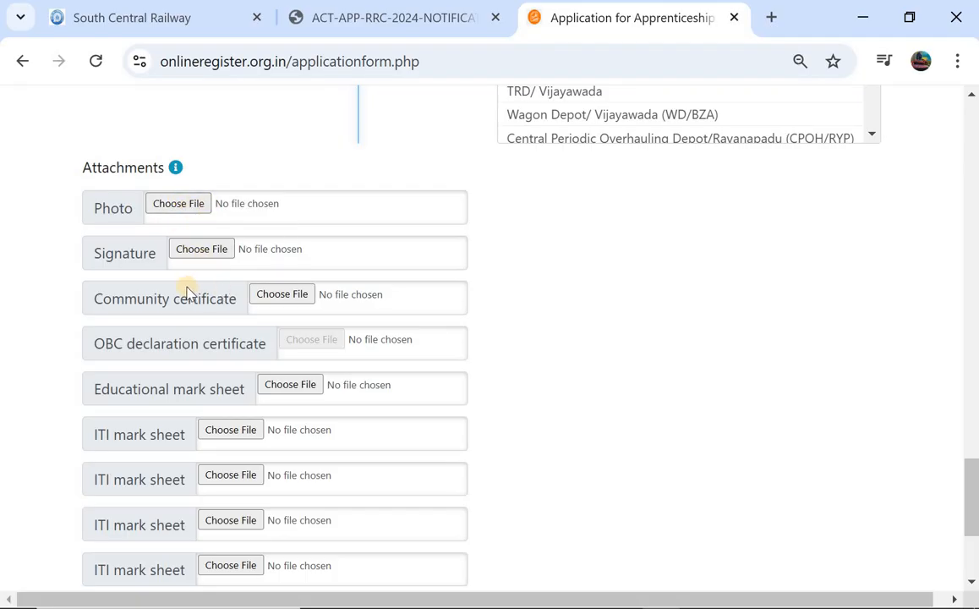
{"action": "scroll", "coordinate": [269, 303], "scroll_direction": "down", "scroll_amount": 1}
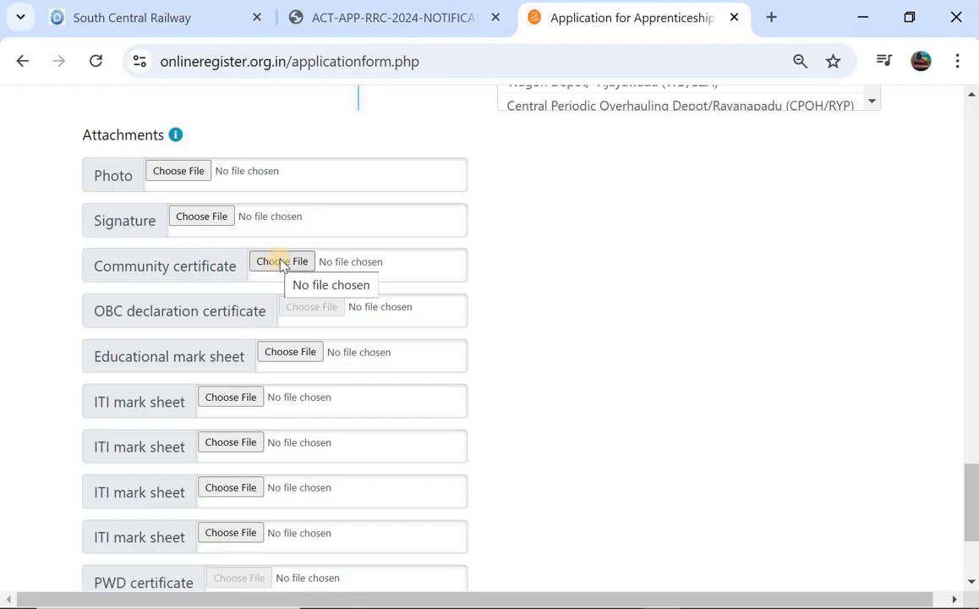
{"action": "scroll", "coordinate": [281, 264], "scroll_direction": "down", "scroll_amount": 1}
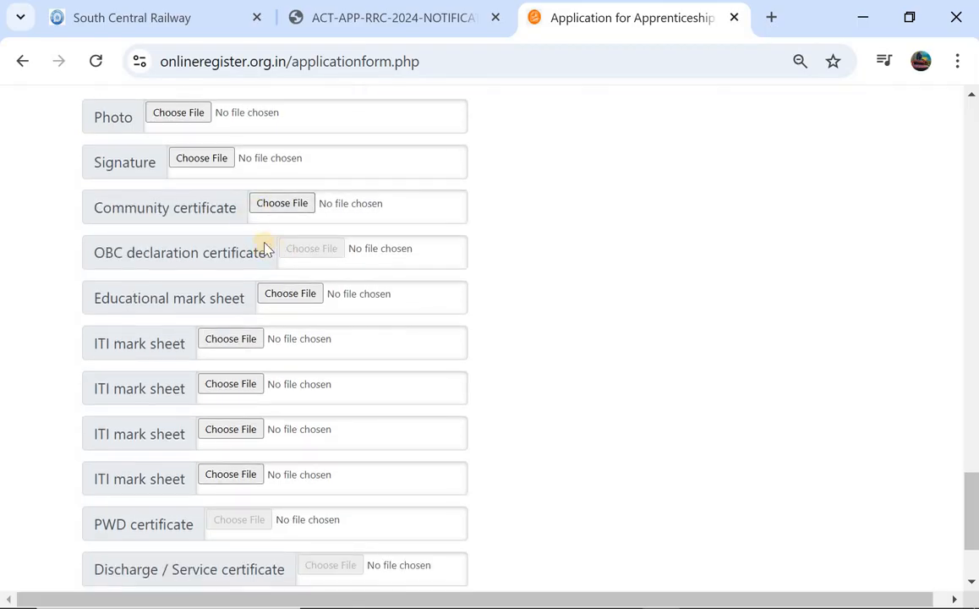
{"action": "scroll", "coordinate": [262, 244], "scroll_direction": "down", "scroll_amount": 1}
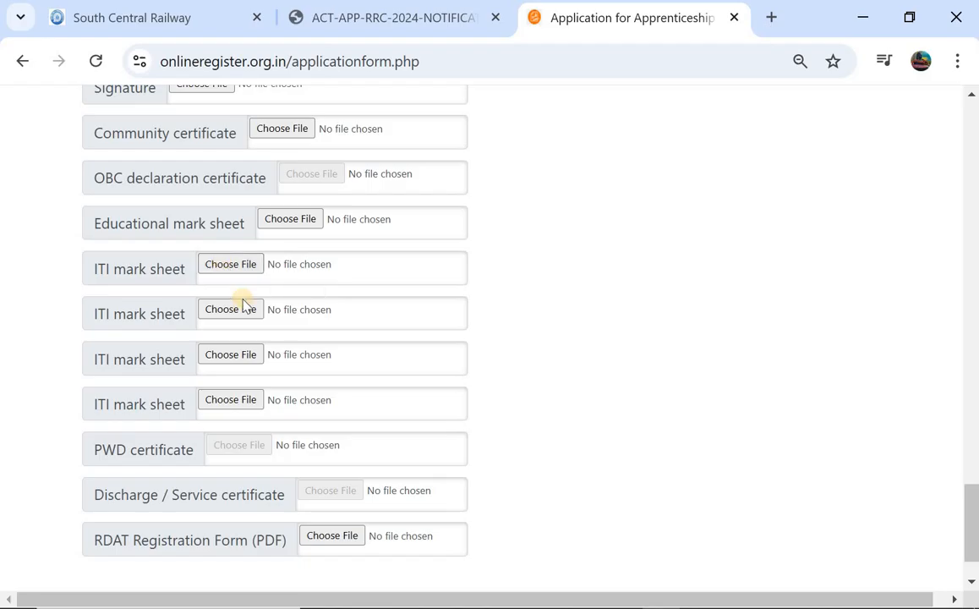
{"action": "scroll", "coordinate": [243, 328], "scroll_direction": "down", "scroll_amount": 1}
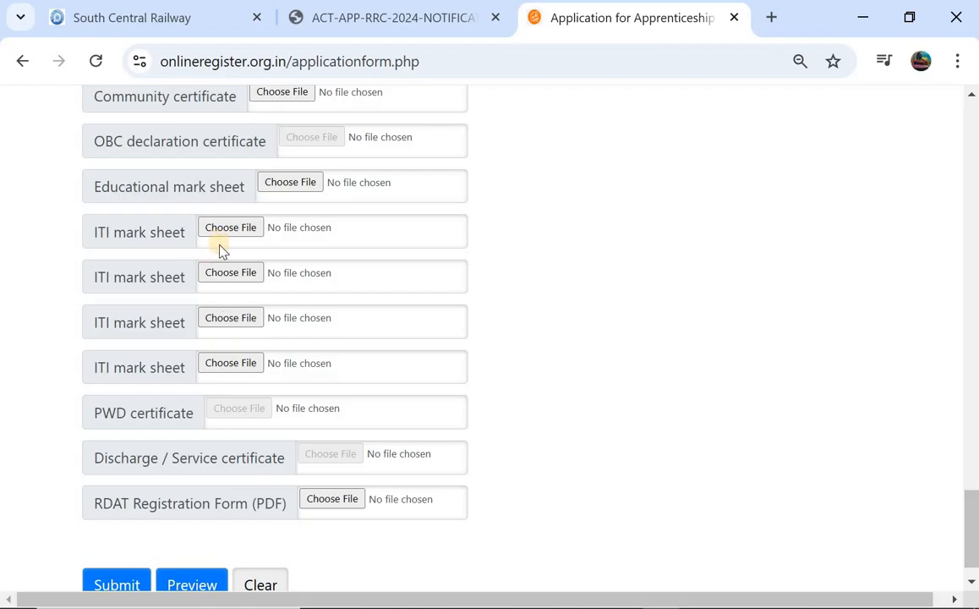
{"action": "scroll", "coordinate": [217, 280], "scroll_direction": "down", "scroll_amount": 1}
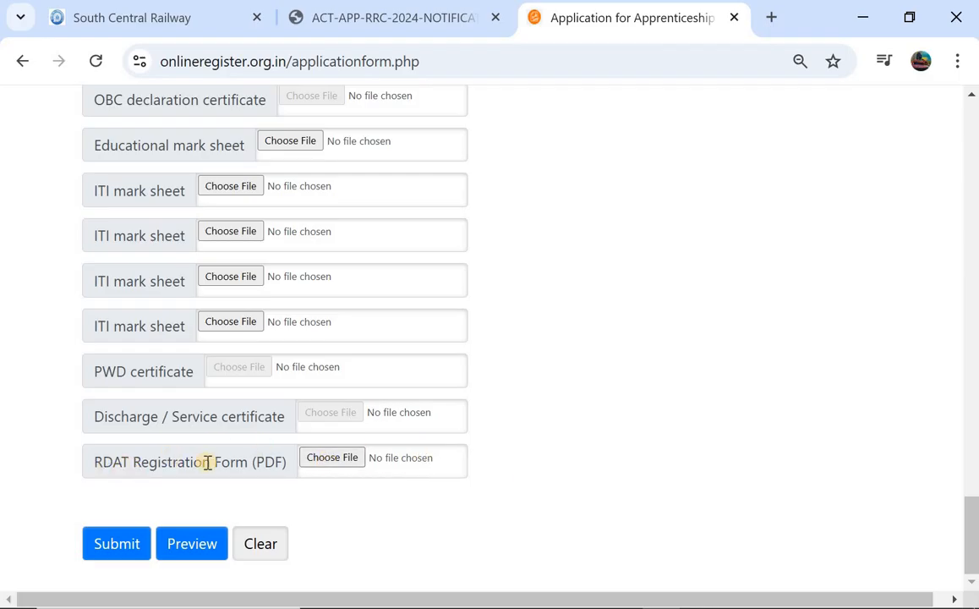
Open the login page of apprenticeshipindia.gov.in in a new tab and dismiss its information notice
{"action": "left_click", "coordinate": [773, 16]}
{"action": "type", "text": "app"}
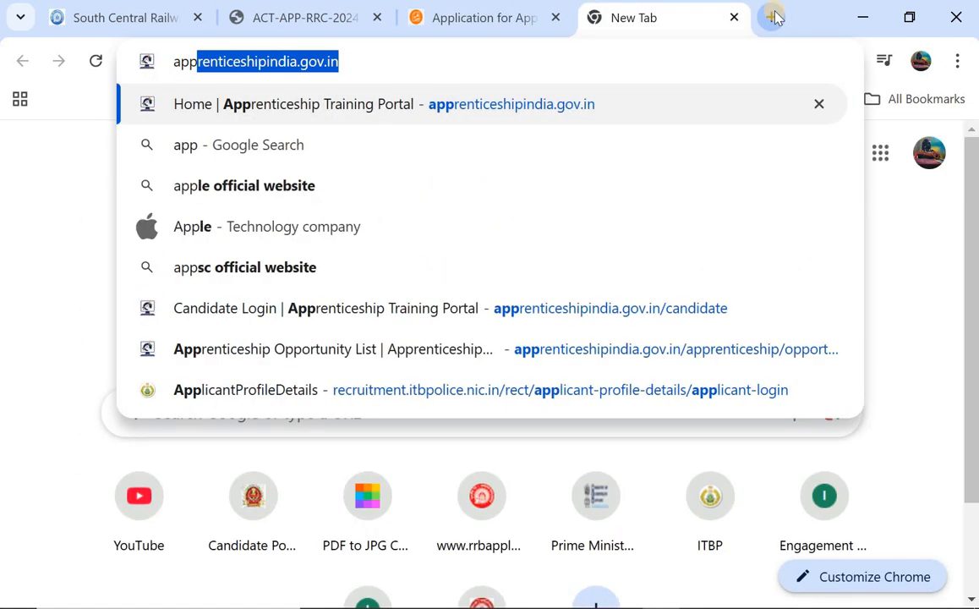
{"action": "key", "text": "Return"}
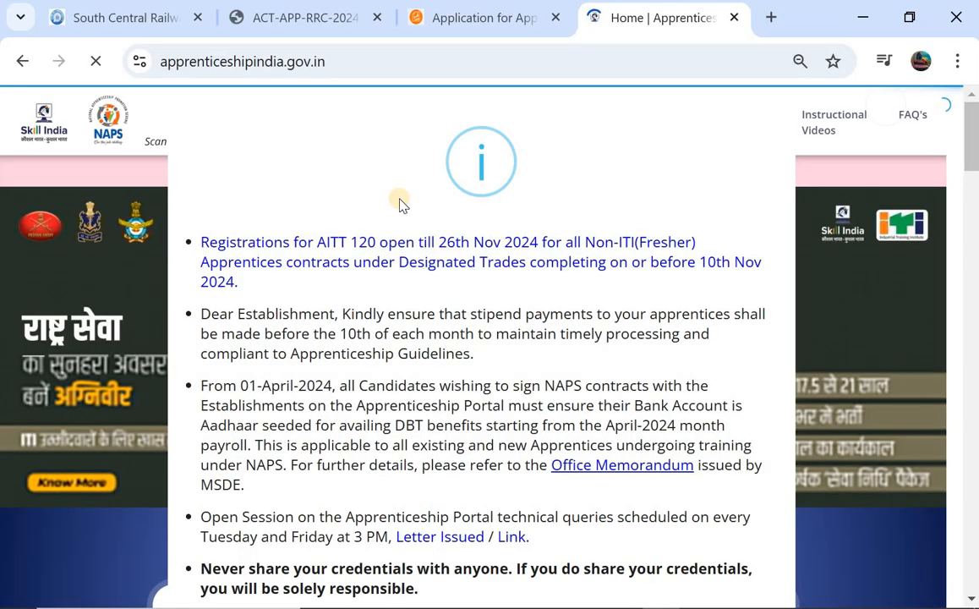
{"action": "scroll", "coordinate": [488, 482], "scroll_direction": "down", "scroll_amount": 6}
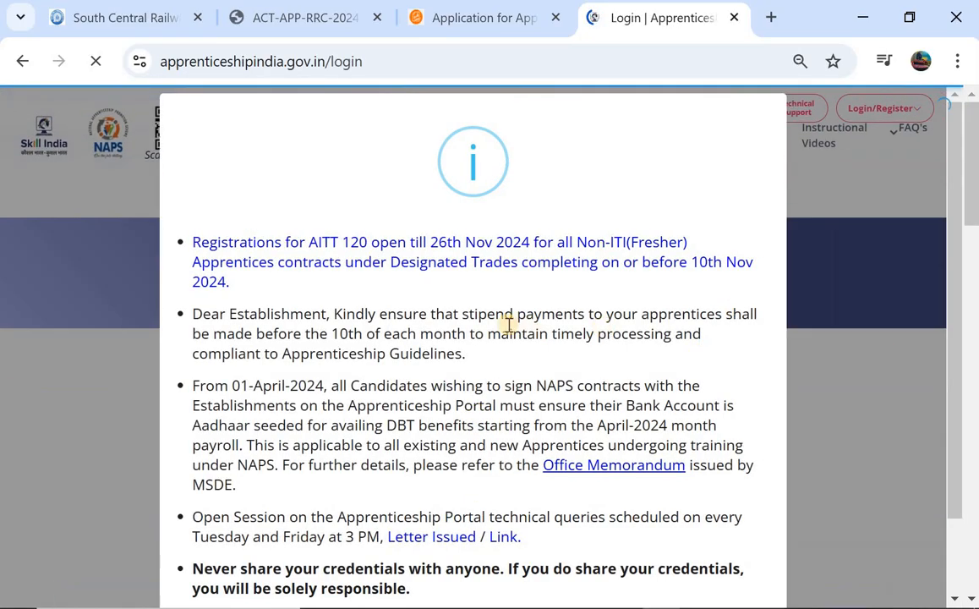
{"action": "scroll", "coordinate": [507, 323], "scroll_direction": "down", "scroll_amount": 2}
{"action": "left_click", "coordinate": [456, 562]}
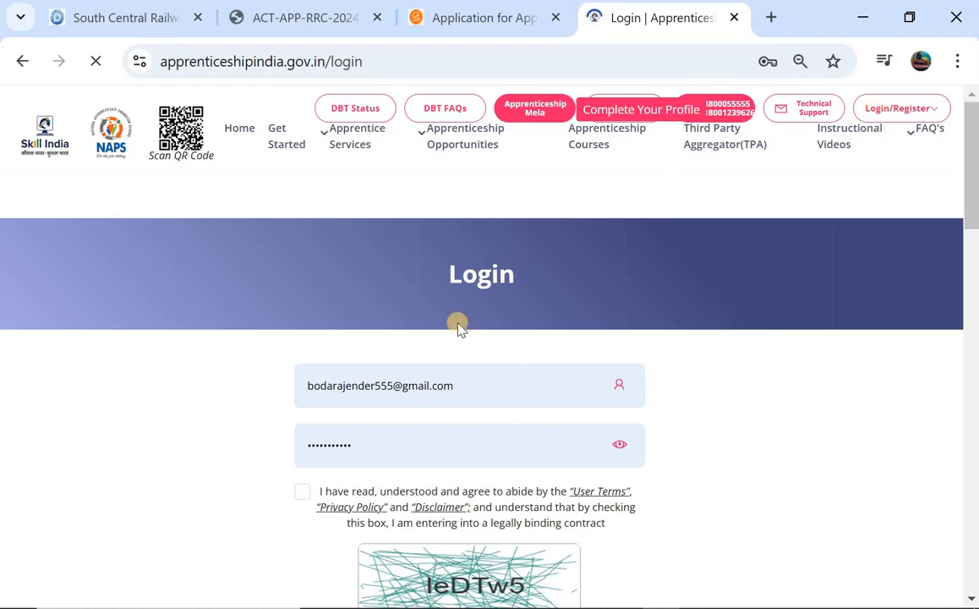
Examine the apprenticeship portal's login page alongside the application form's RDAT Registration Form (PDF) attachment field
{"action": "scroll", "coordinate": [462, 551], "scroll_direction": "down", "scroll_amount": 2}
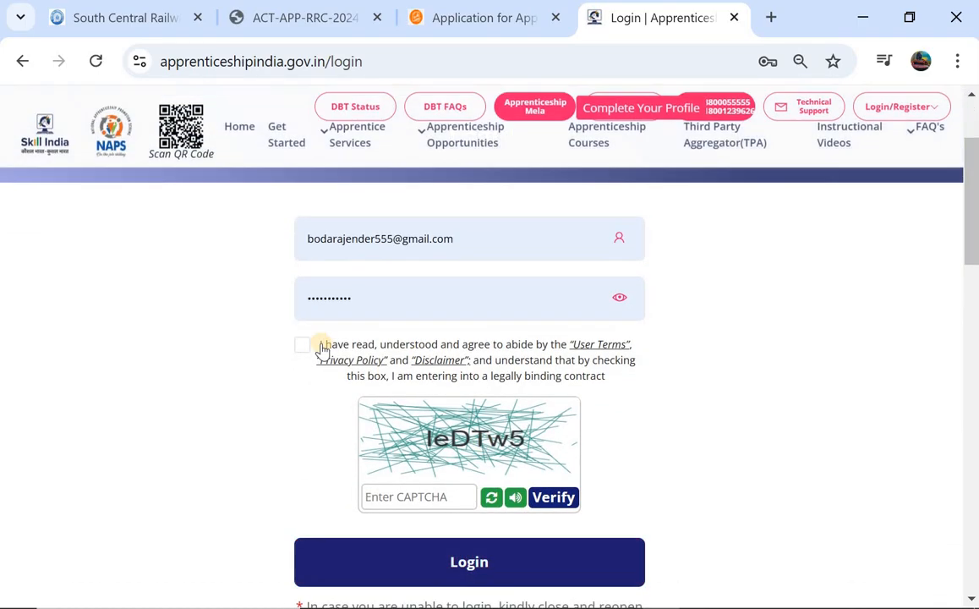
{"action": "scroll", "coordinate": [324, 350], "scroll_direction": "up", "scroll_amount": 2}
{"action": "scroll", "coordinate": [309, 207], "scroll_direction": "up", "scroll_amount": 1}
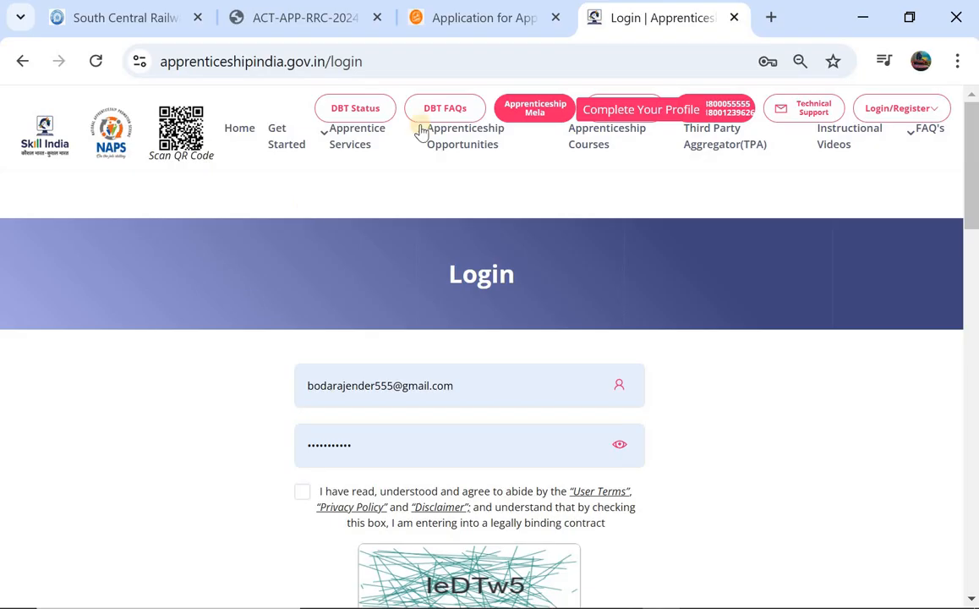
{"action": "left_click", "coordinate": [497, 14]}
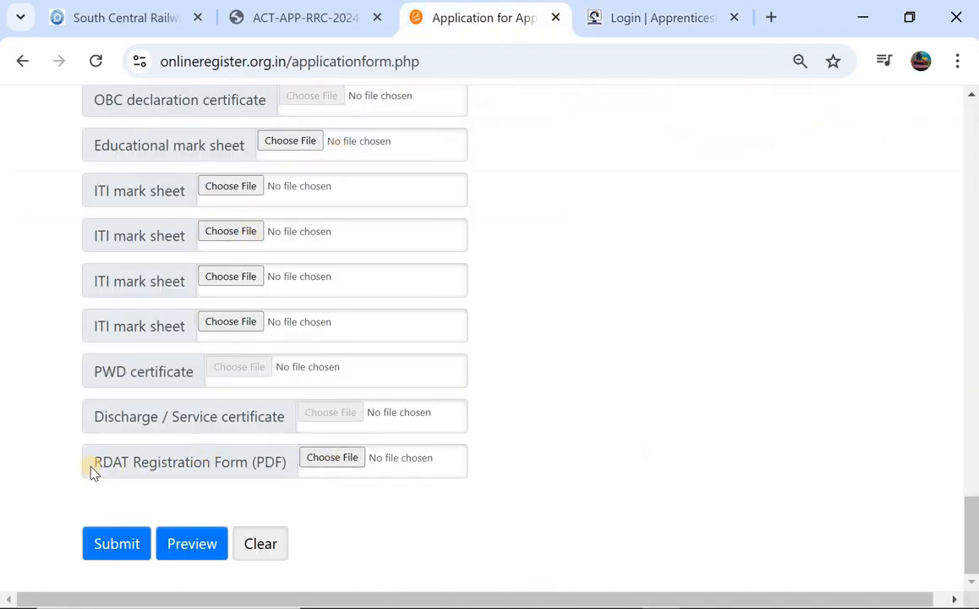
{"action": "left_click", "coordinate": [657, 28]}
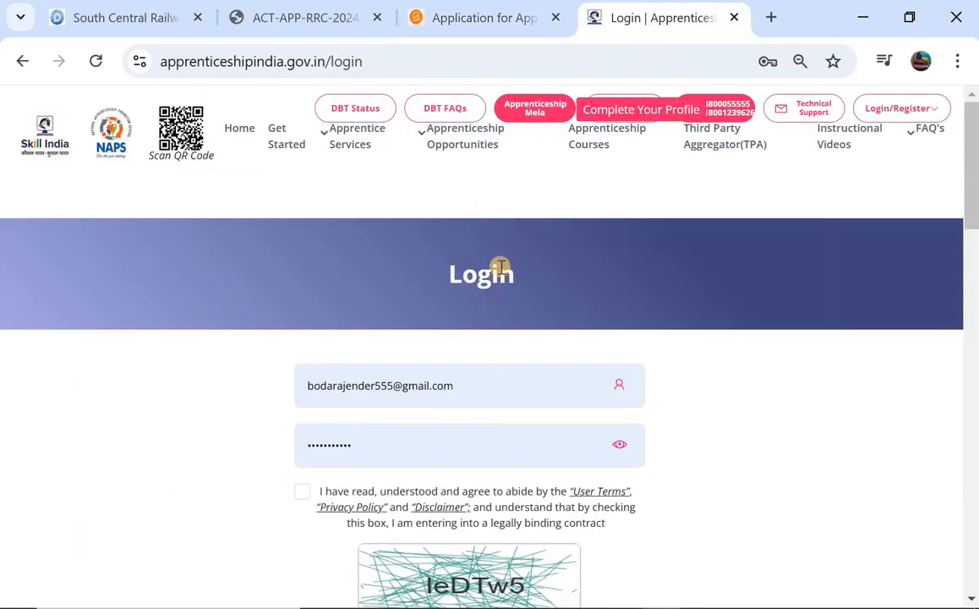
{"action": "left_click", "coordinate": [481, 28]}
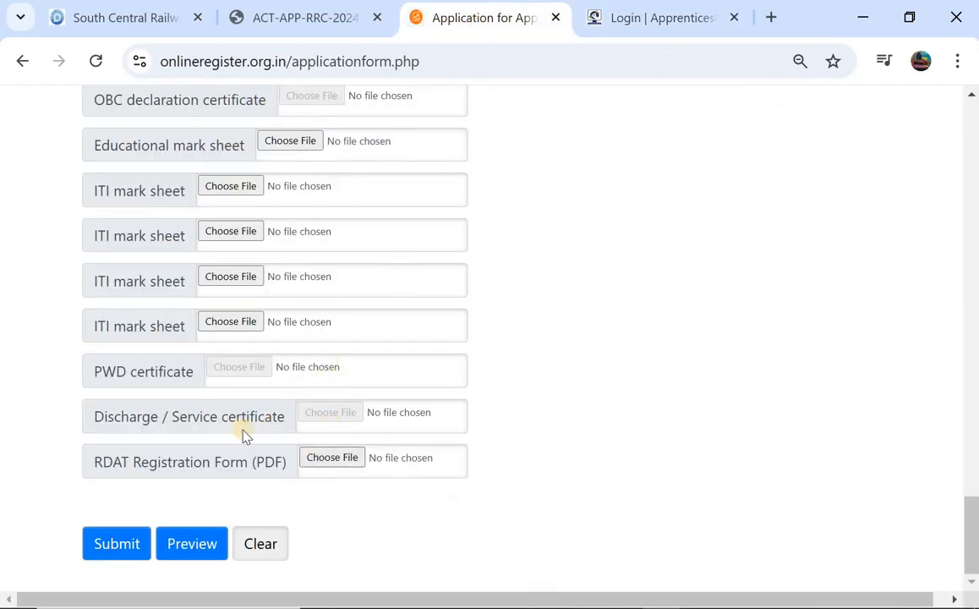
Preview the application with its candidate declaration and submit it
{"action": "left_click", "coordinate": [192, 544]}
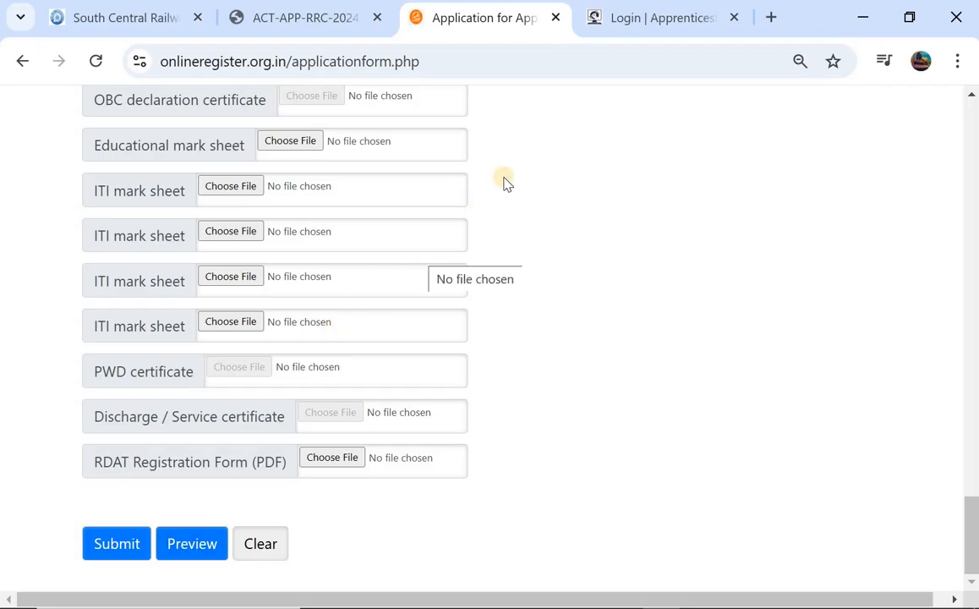
{"action": "left_click", "coordinate": [109, 545]}
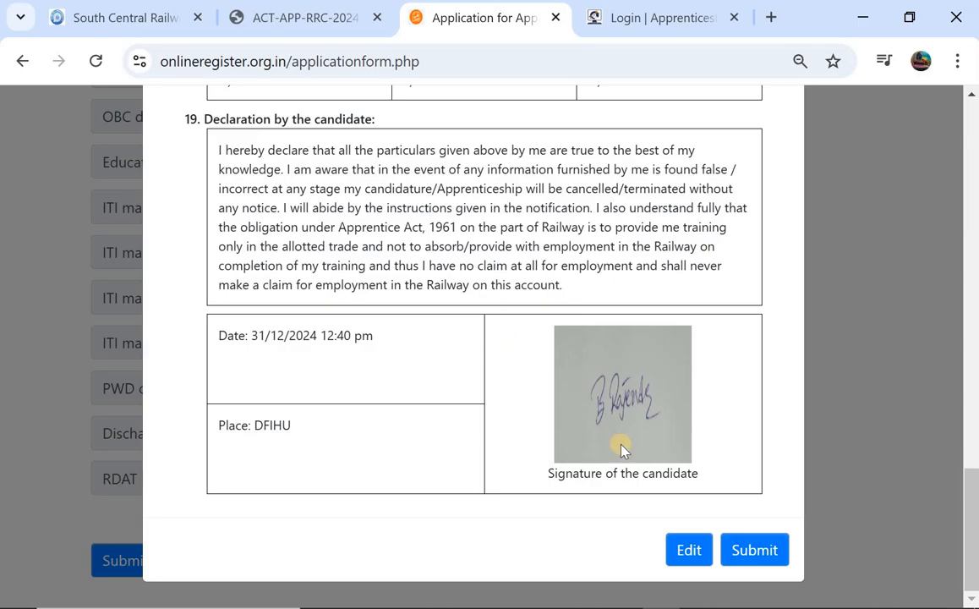
{"action": "left_click", "coordinate": [743, 554]}
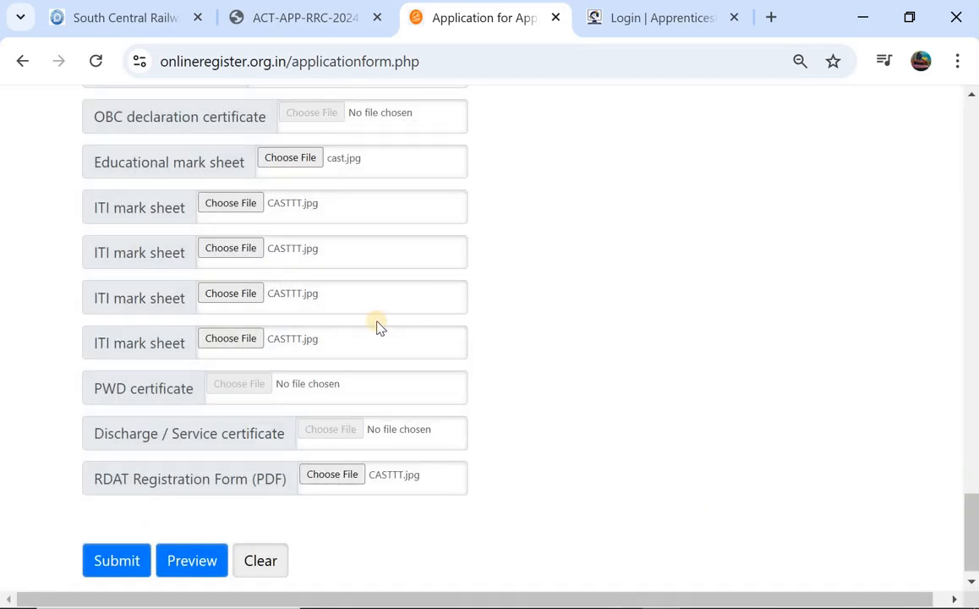
{"action": "left_click", "coordinate": [114, 563]}
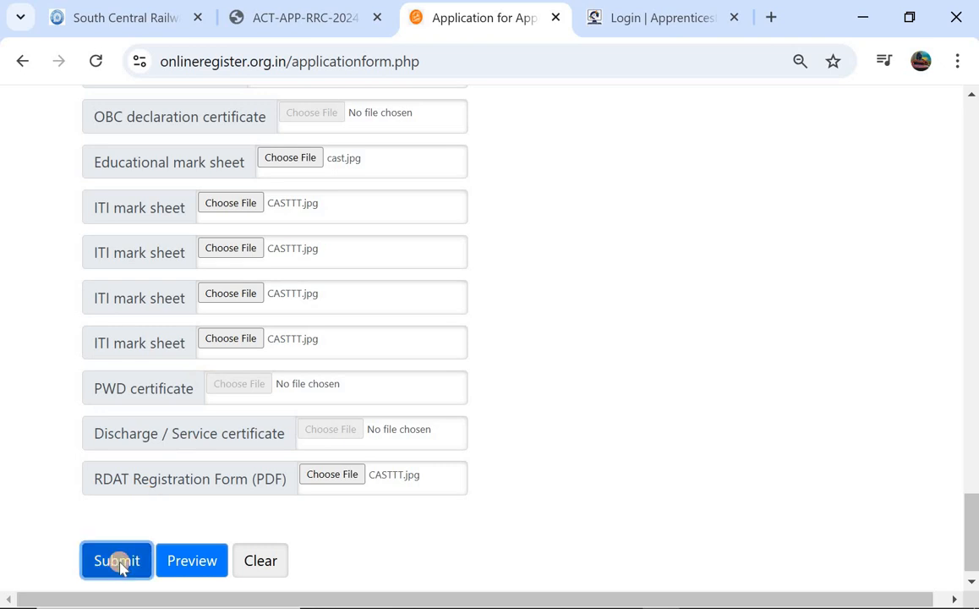
{"action": "left_click", "coordinate": [766, 412]}
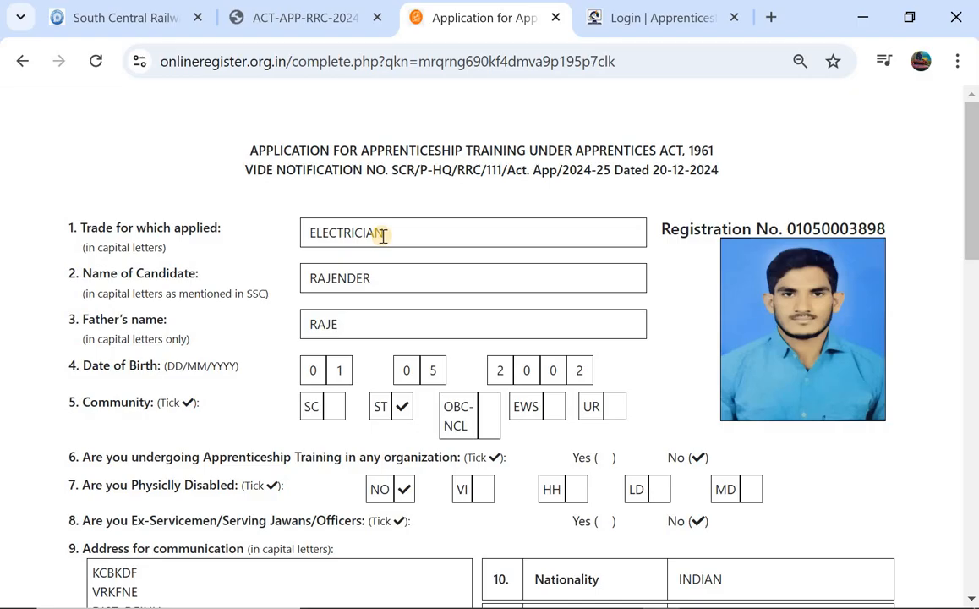
Save the submitted application form as a PDF in the Documents folder, with a file name beginning "RRC APPRE"
{"action": "scroll", "coordinate": [383, 236], "scroll_direction": "down", "scroll_amount": 10}
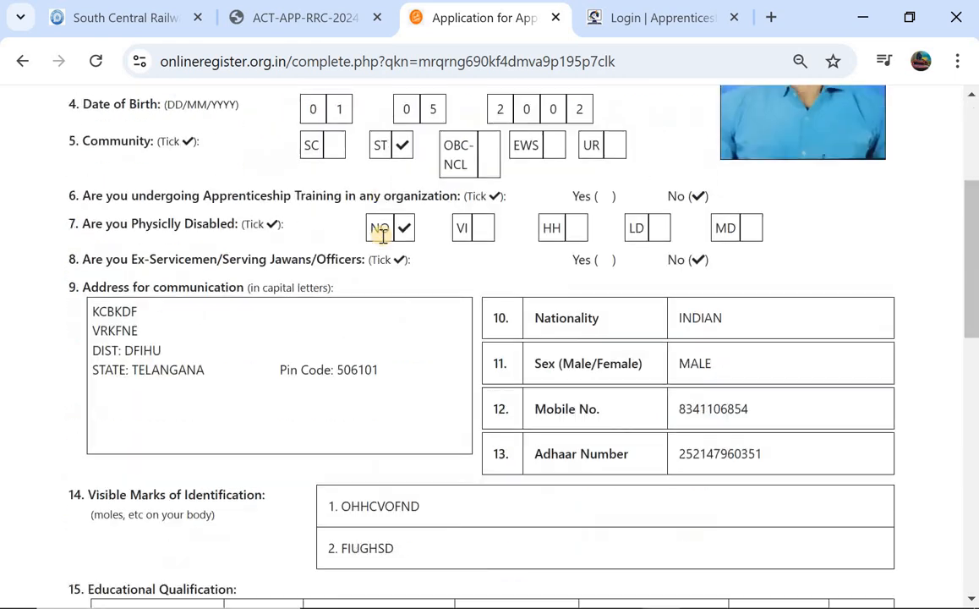
{"action": "left_click", "coordinate": [454, 570]}
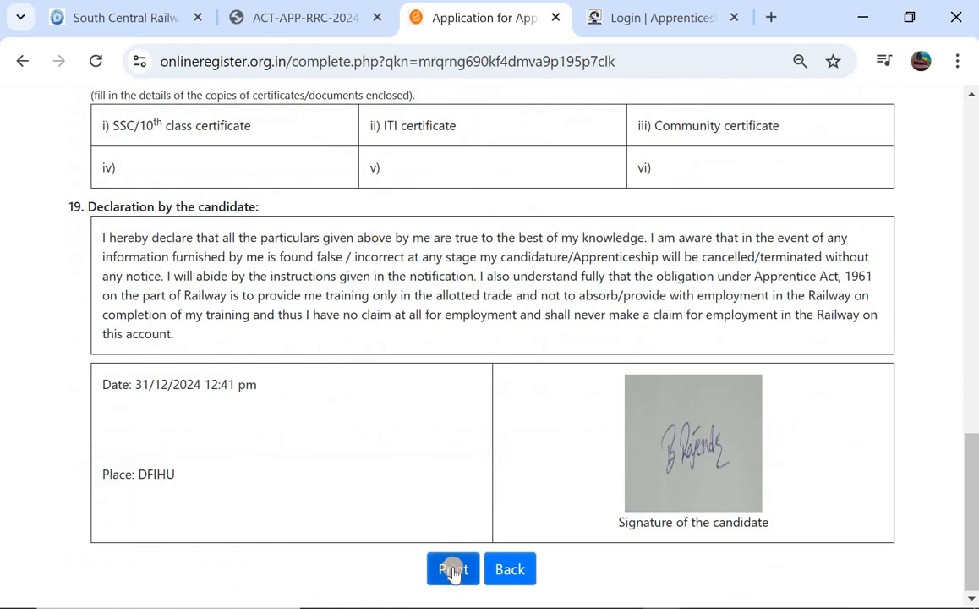
{"action": "left_click", "coordinate": [454, 569]}
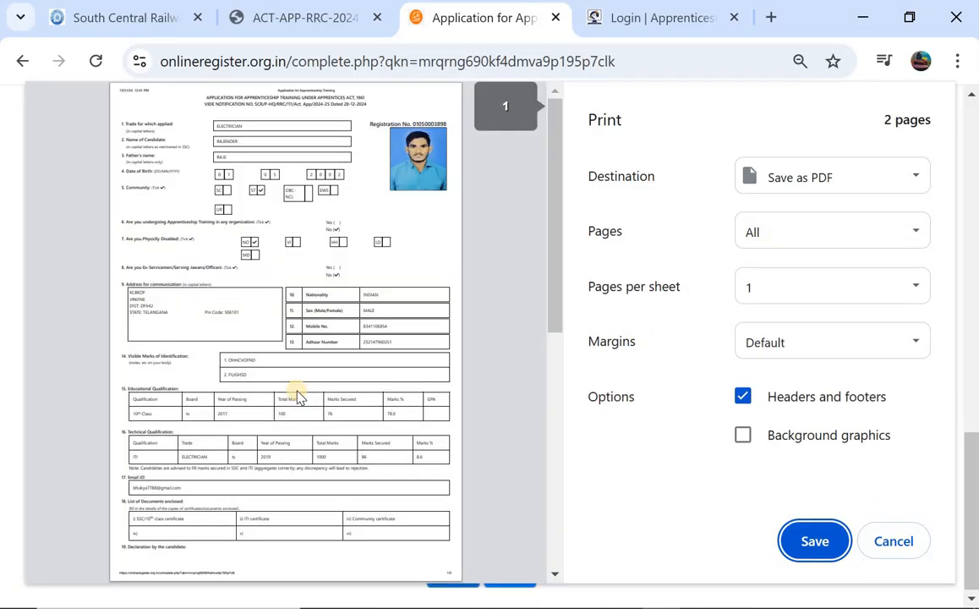
{"action": "left_click", "coordinate": [815, 538]}
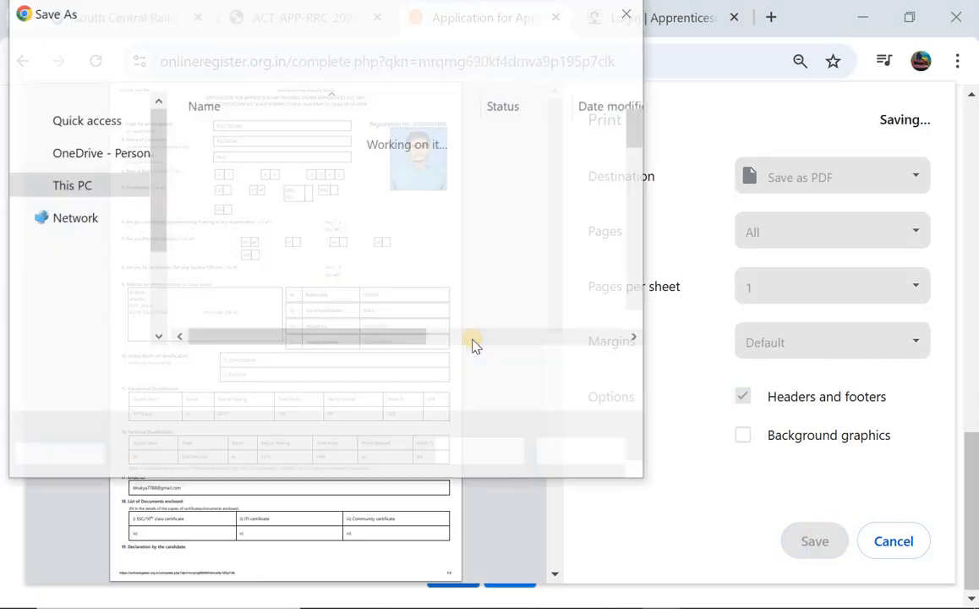
{"action": "key", "text": "BackSpace"}
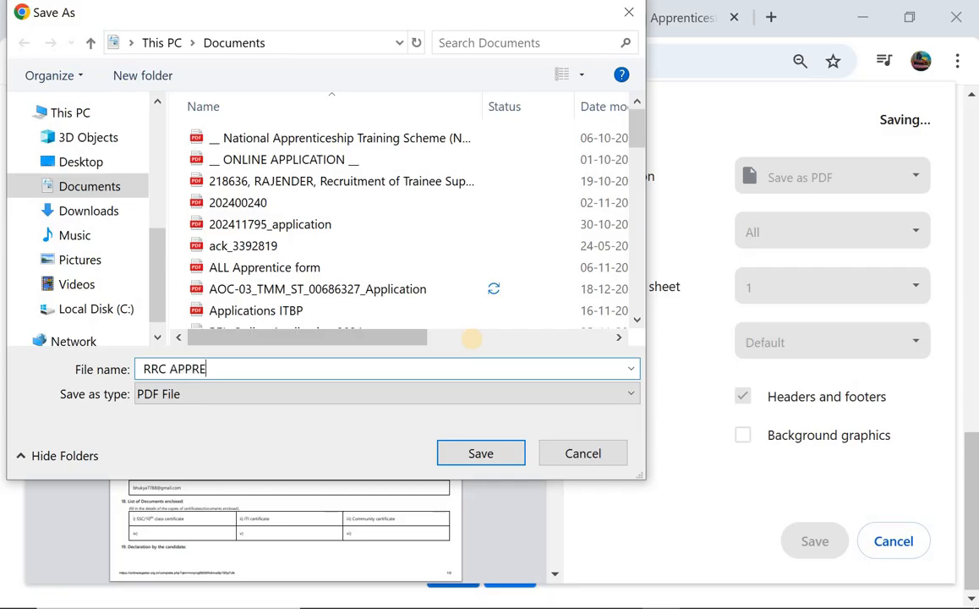
{"action": "left_click", "coordinate": [498, 457]}
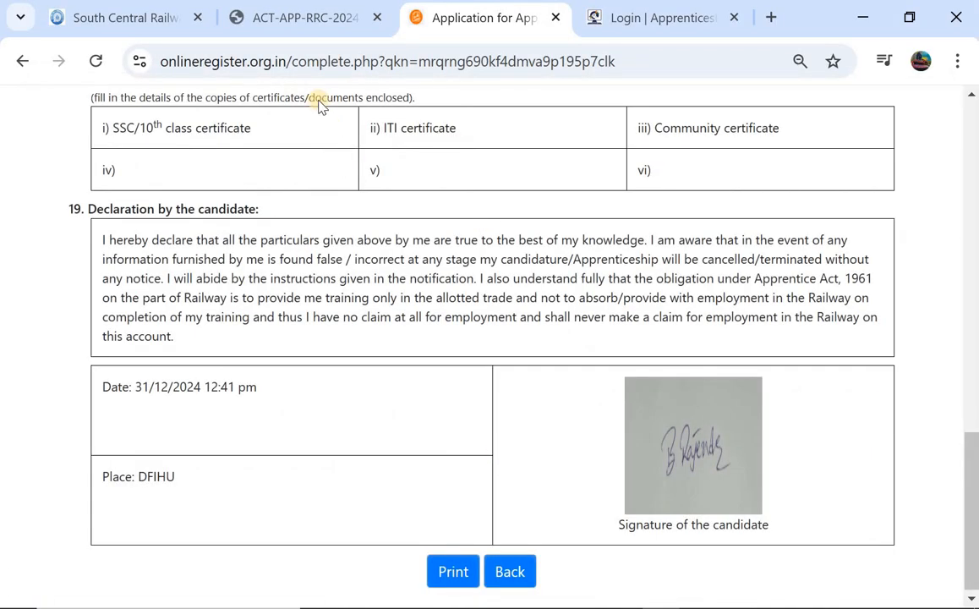
{"action": "scroll", "coordinate": [328, 171], "scroll_direction": "up", "scroll_amount": 20}
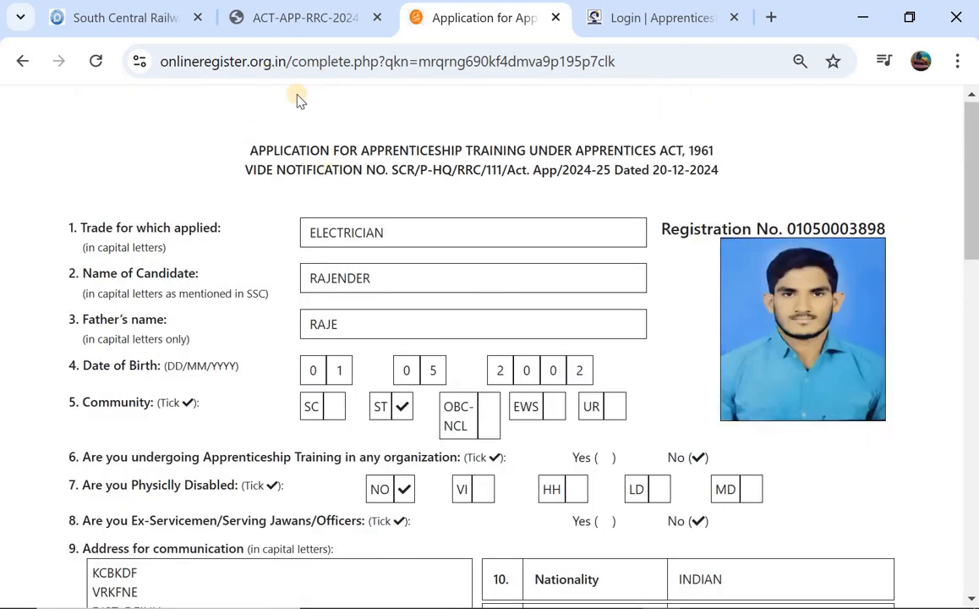
Return to the South Central Railway homepage and look through its sections down to the press releases and important information
{"action": "left_click", "coordinate": [135, 17]}
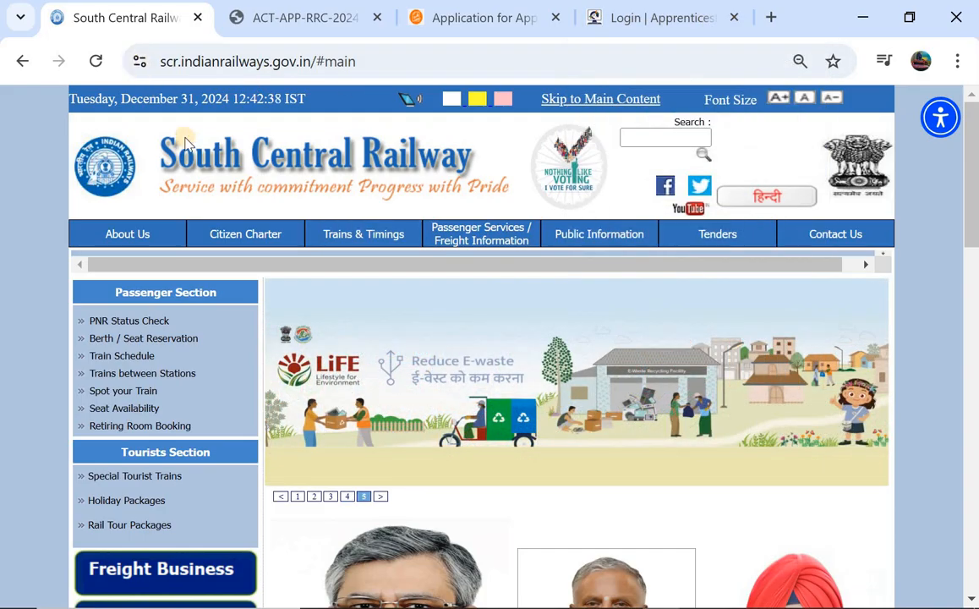
{"action": "scroll", "coordinate": [190, 152], "scroll_direction": "down", "scroll_amount": 3}
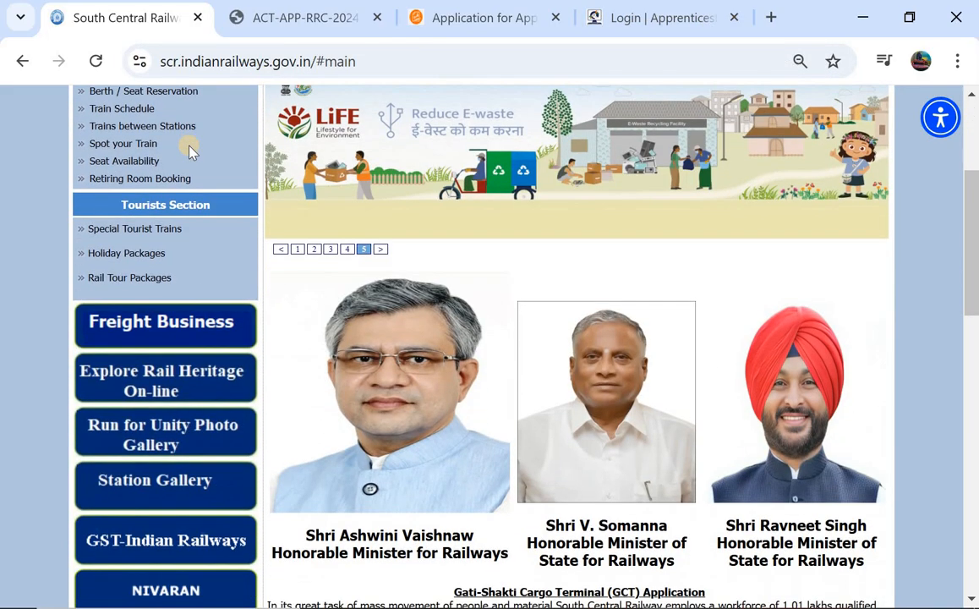
{"action": "scroll", "coordinate": [191, 152], "scroll_direction": "down", "scroll_amount": 1}
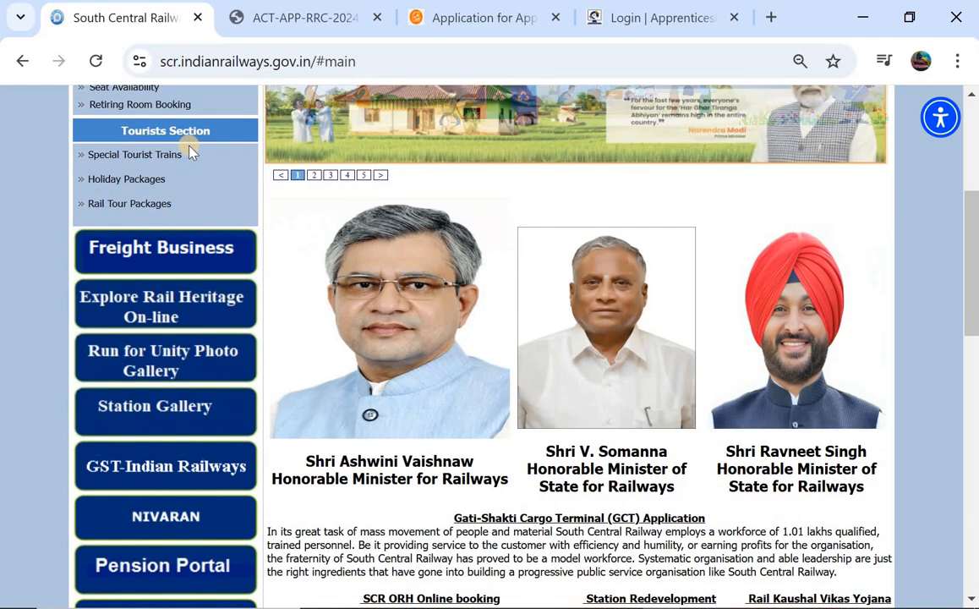
{"action": "scroll", "coordinate": [191, 152], "scroll_direction": "down", "scroll_amount": 4}
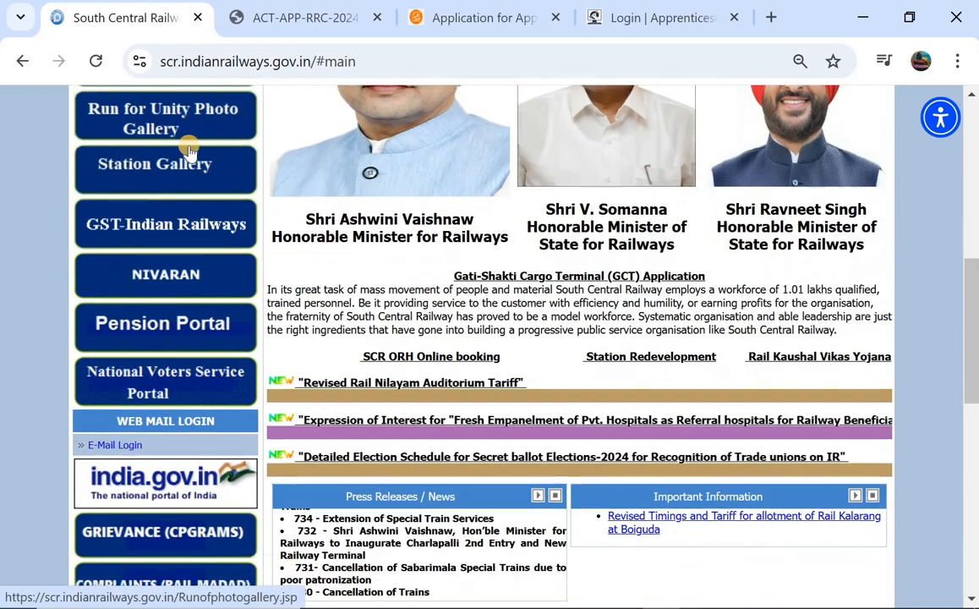